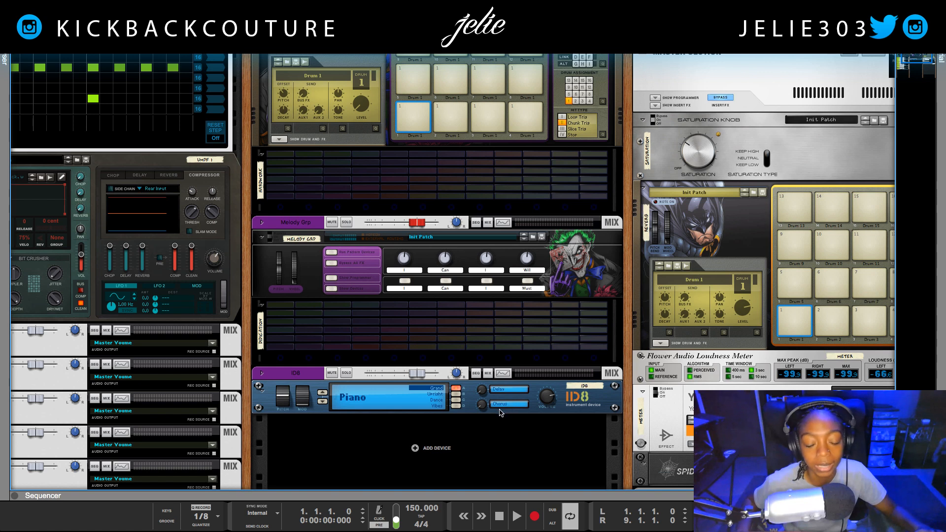
Step: Show the browser beside the sequencer and open the JAZZ MASTERS KEYS sample folder
scroll(428, 433, down, 5)
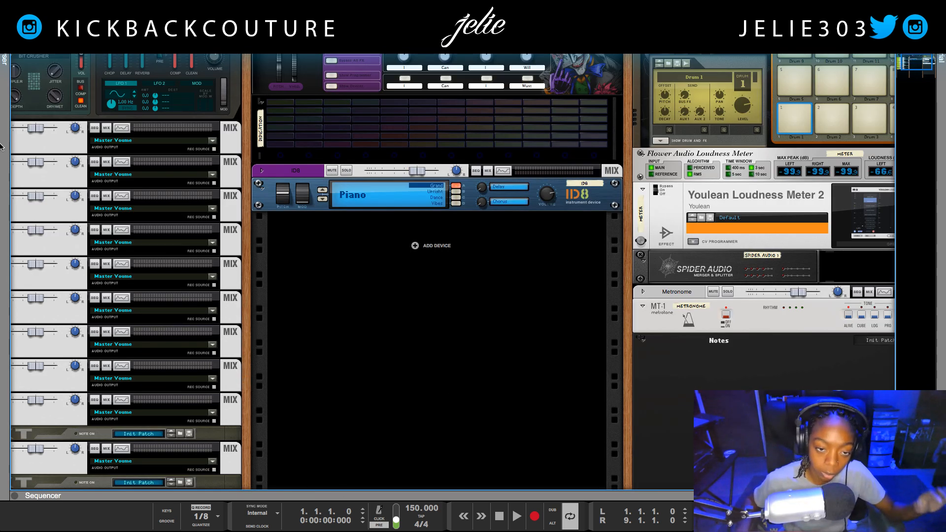
key(F3)
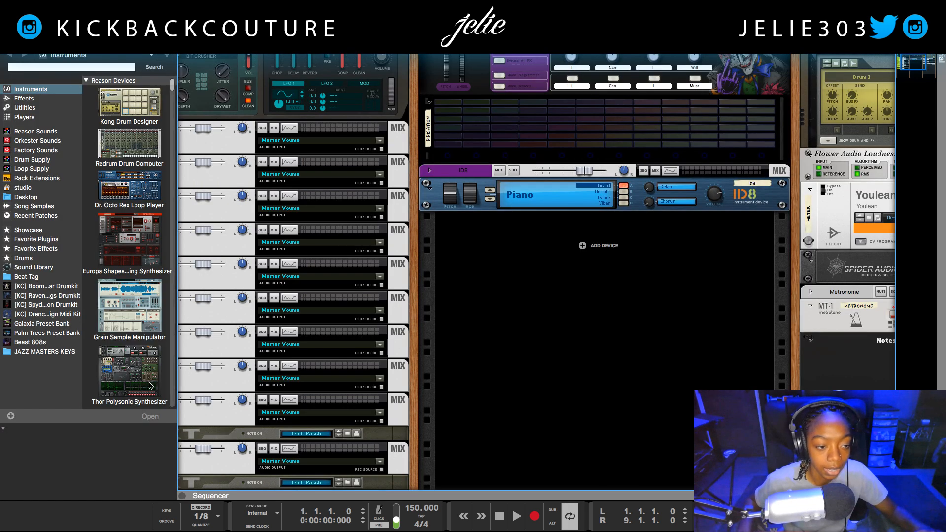
drag(342, 498, 342, 55)
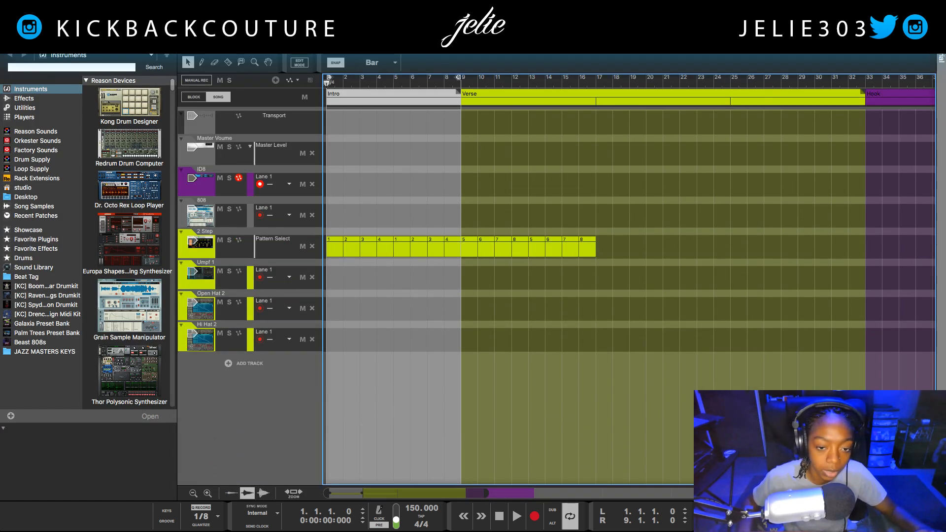
click(60, 352)
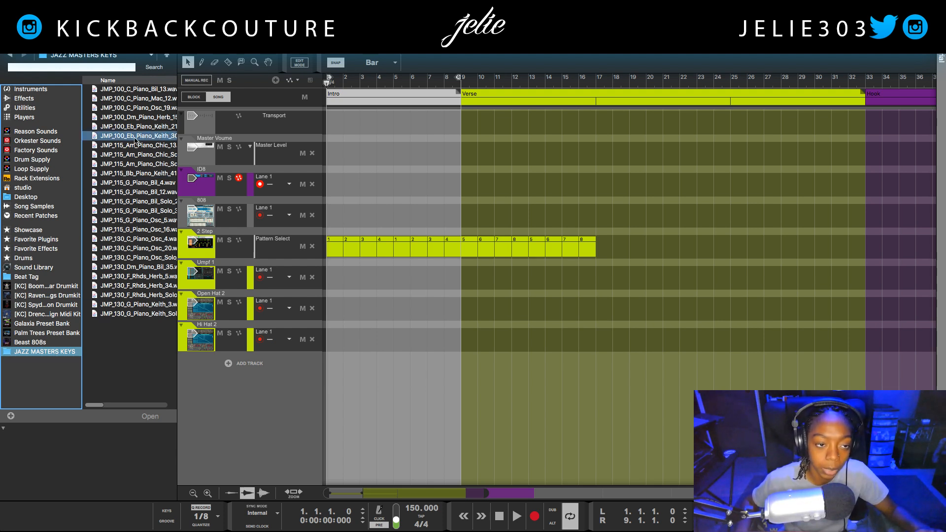
Step: Audition several piano loops and add JMP_115_G_Piano_Osc_16.wav to the sequencer as a new audio track
click(150, 134)
click(155, 144)
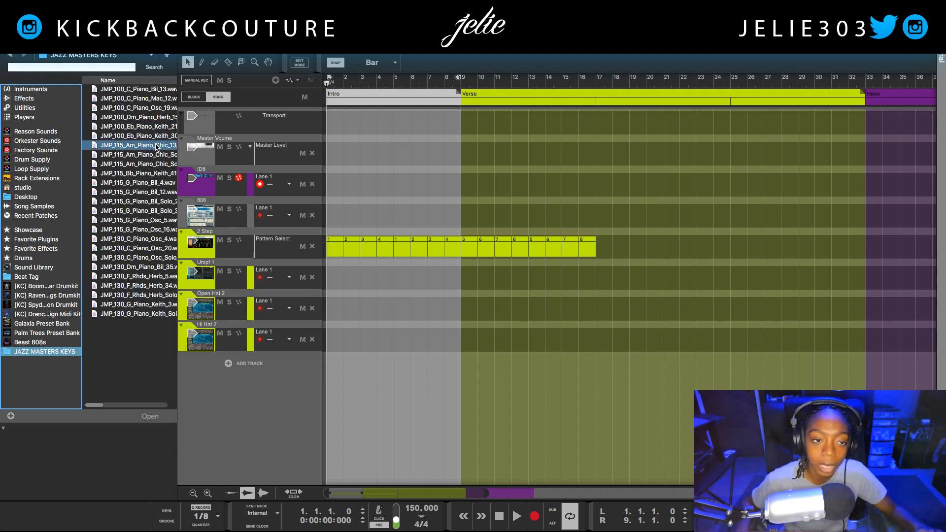
click(156, 146)
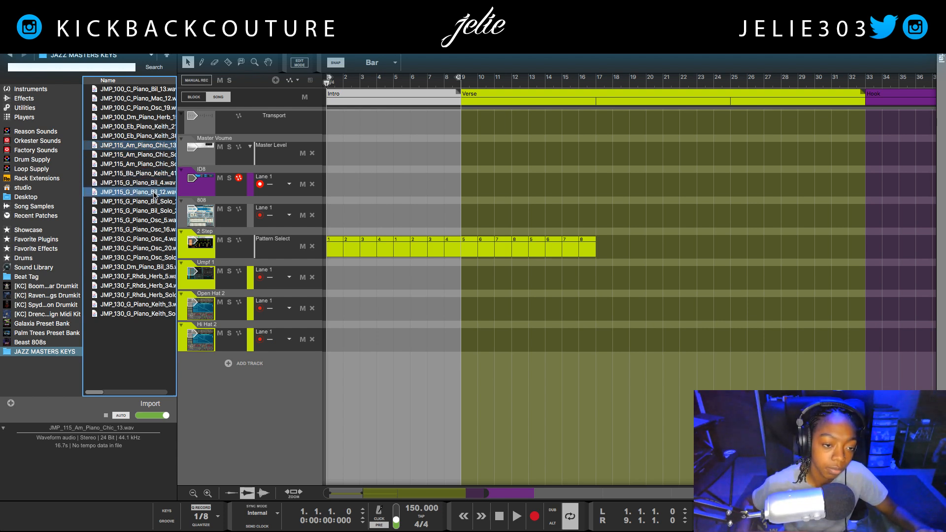
click(154, 209)
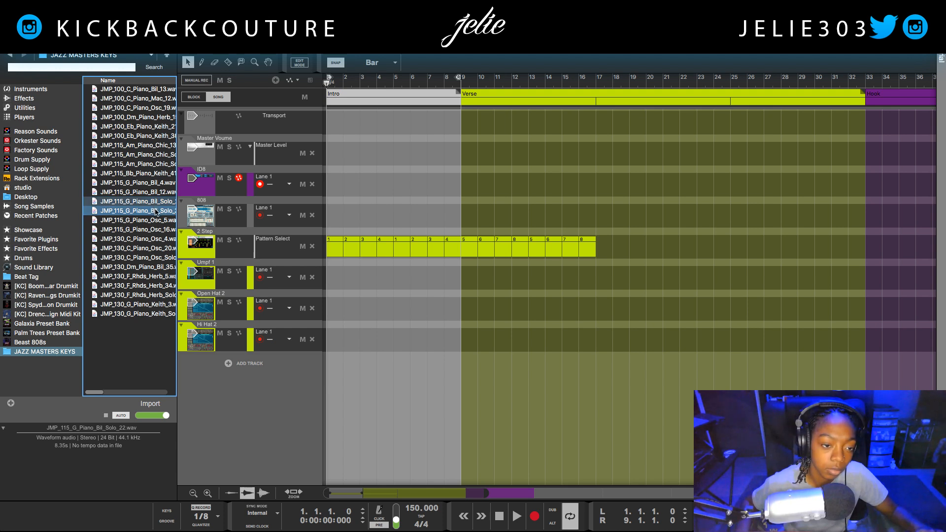
click(156, 211)
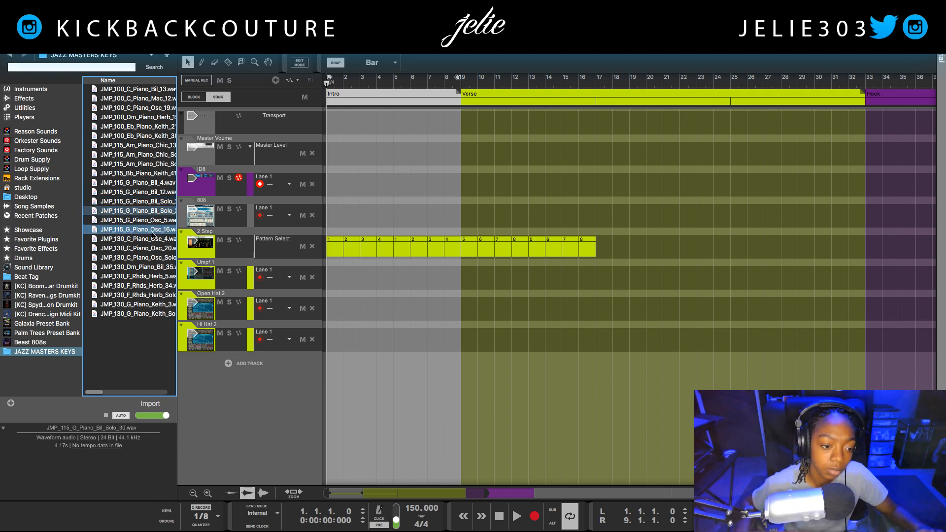
click(152, 232)
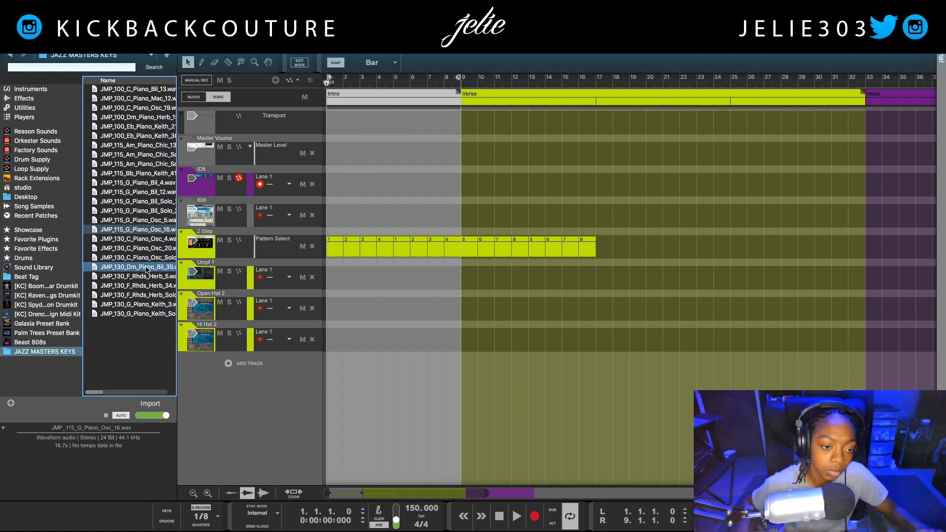
drag(142, 230, 223, 363)
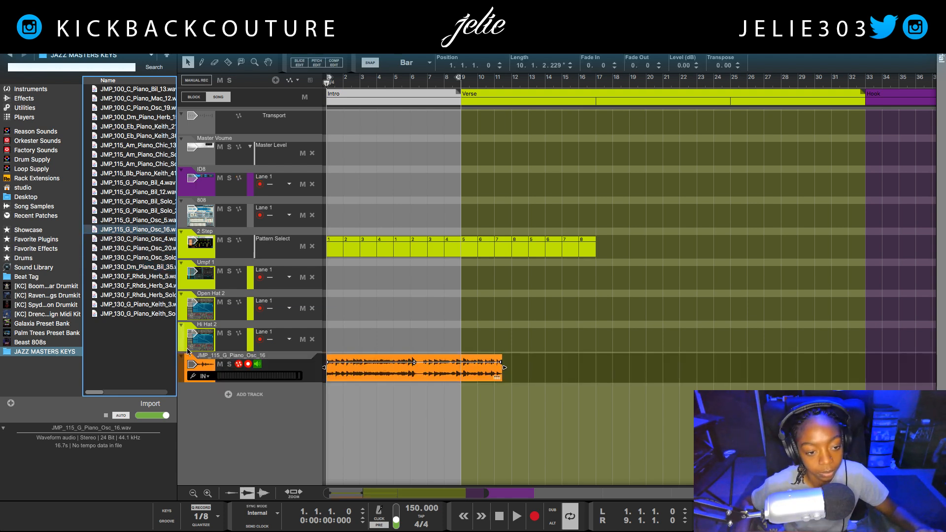
Step: Audition more loops, add JMP_130_Dm_Piano_Bil_35.wav as another audio track and hide the browser
click(150, 276)
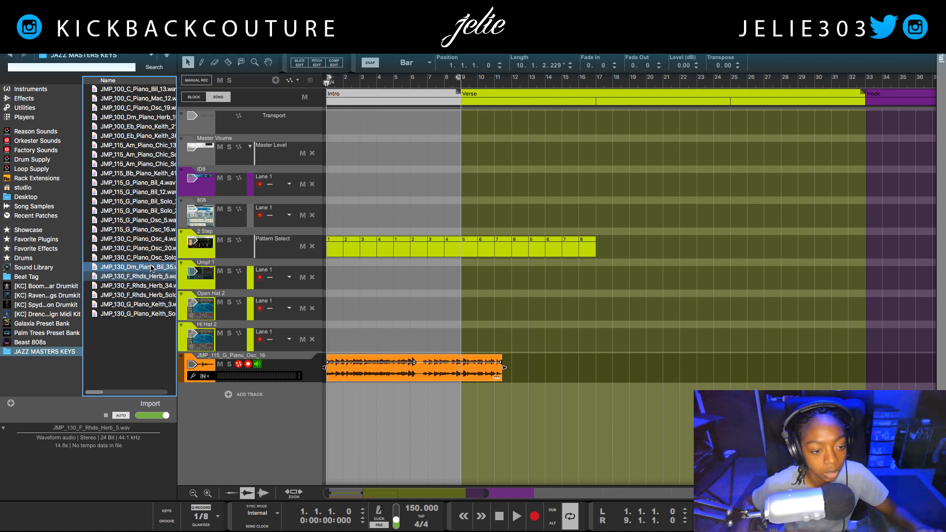
click(151, 268)
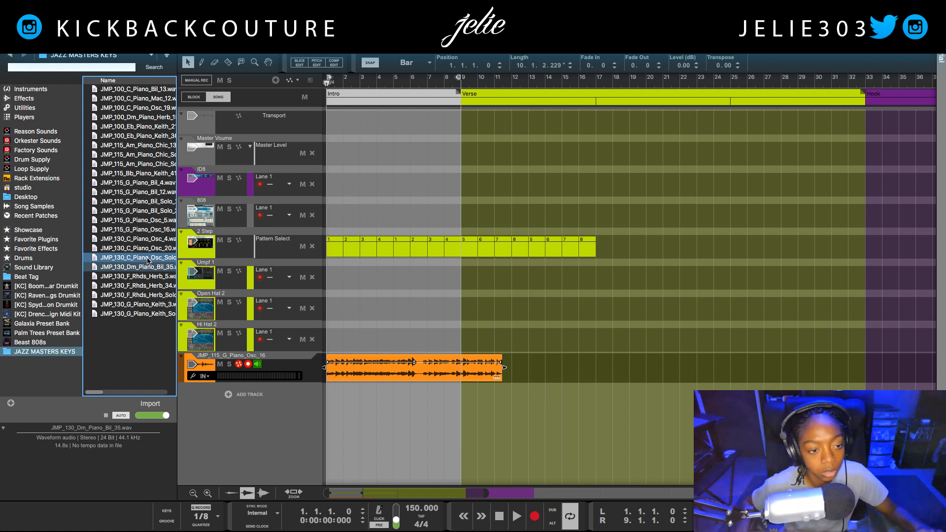
drag(148, 267, 220, 379)
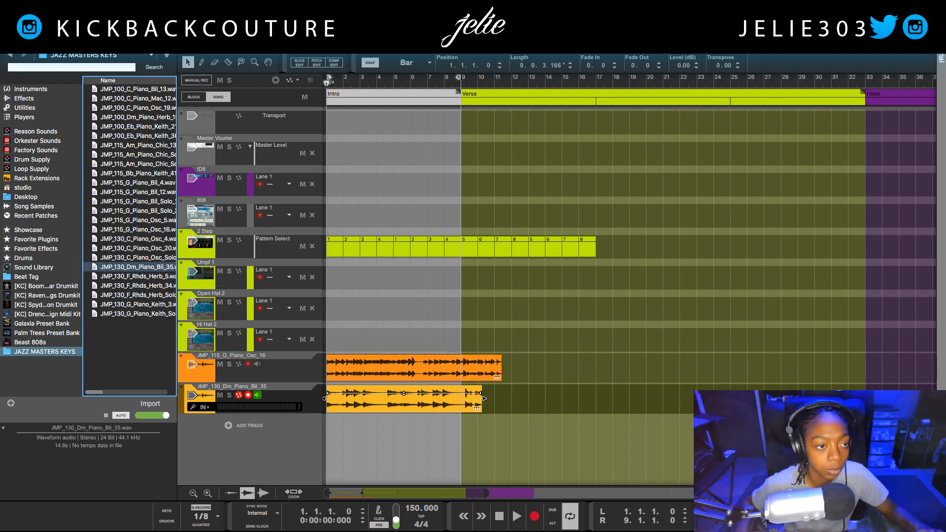
key(F3)
click(140, 440)
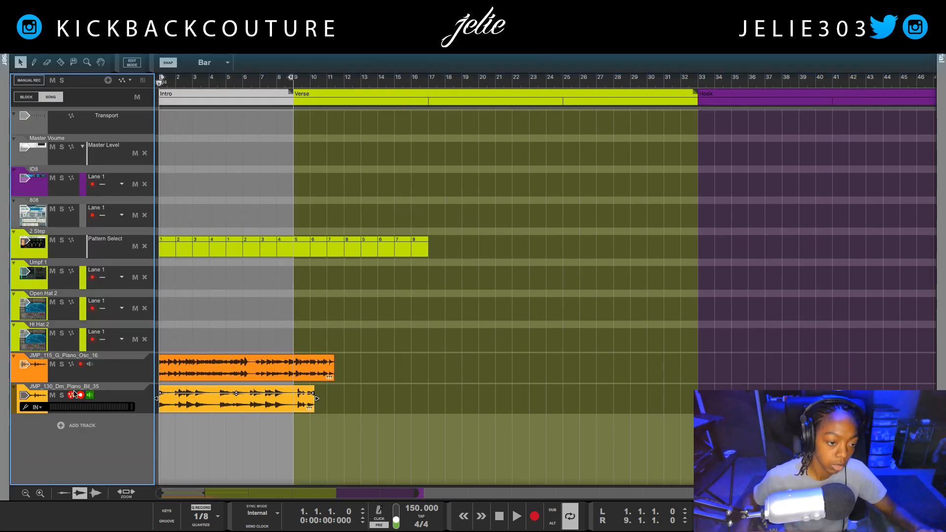
Step: Solo the JMP_115_G_Piano_Osc_16 track and play its clip back from the start with the slice view open
click(61, 365)
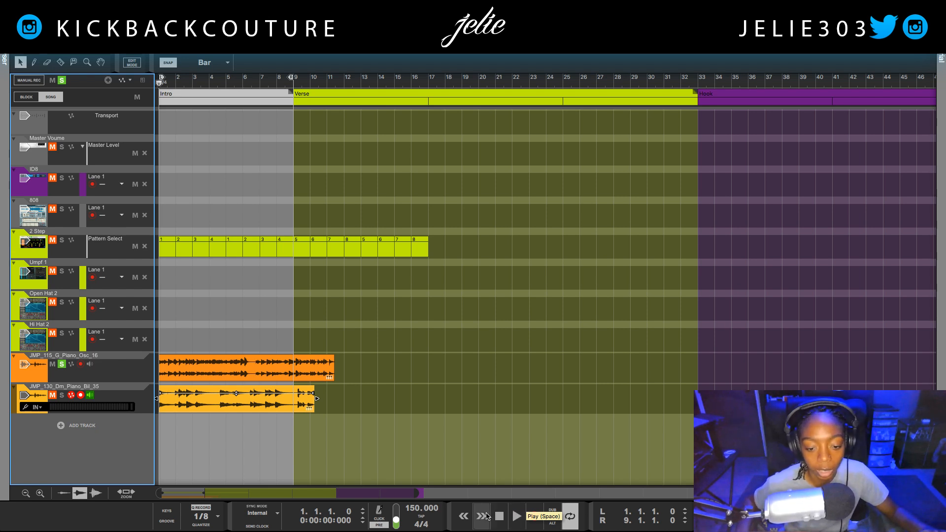
drag(422, 491, 290, 493)
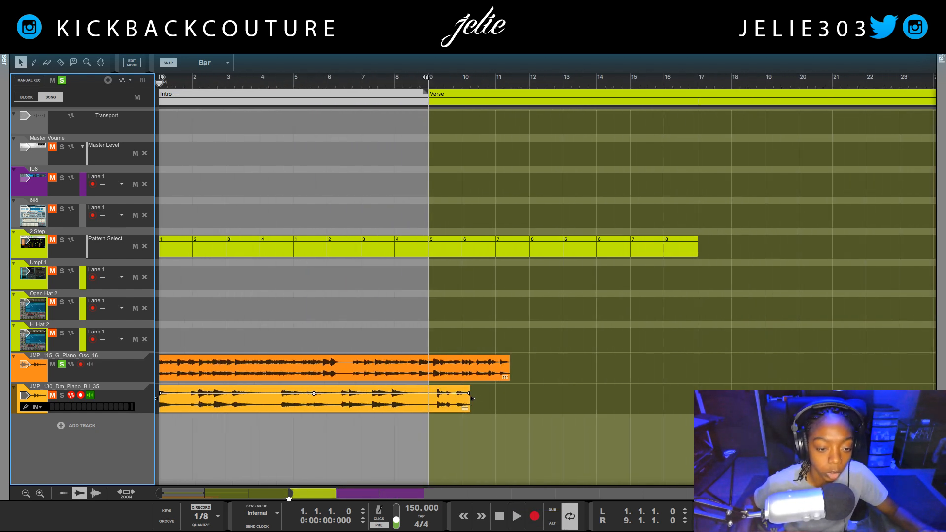
double_click(272, 367)
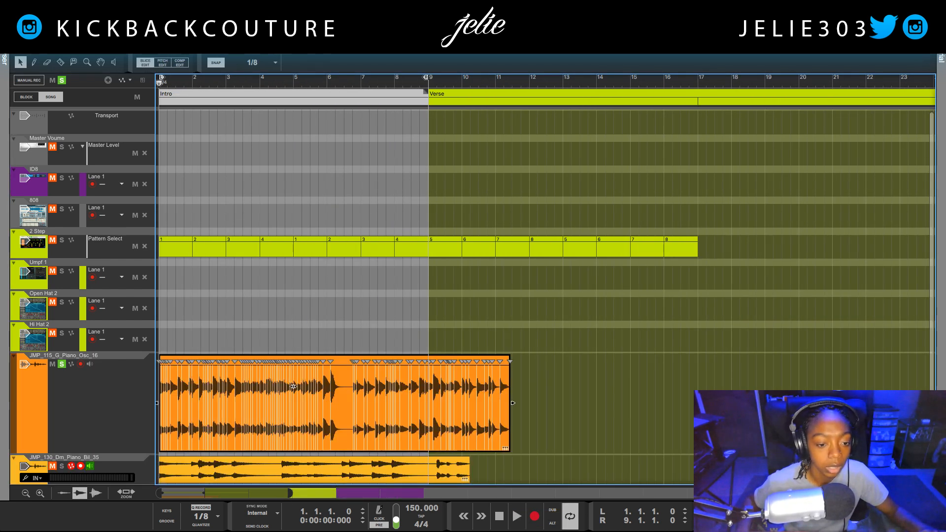
drag(287, 494, 246, 493)
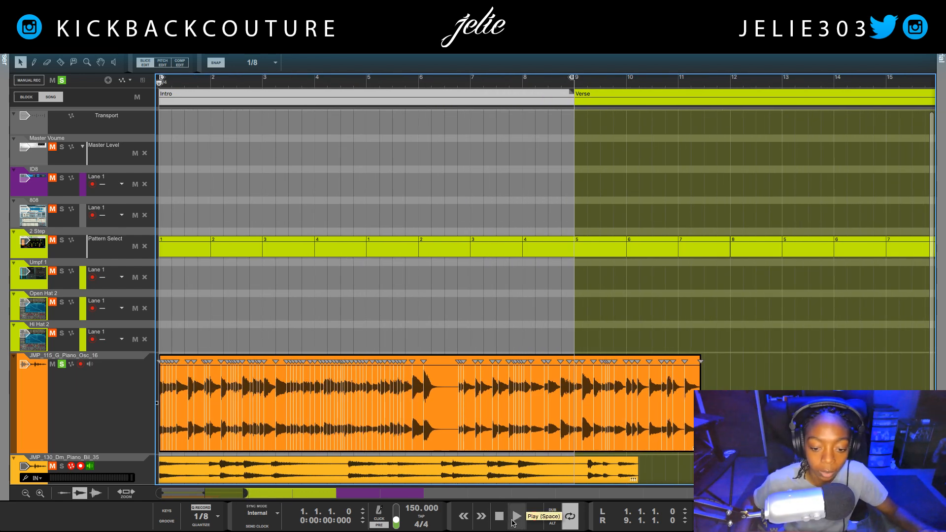
key(space)
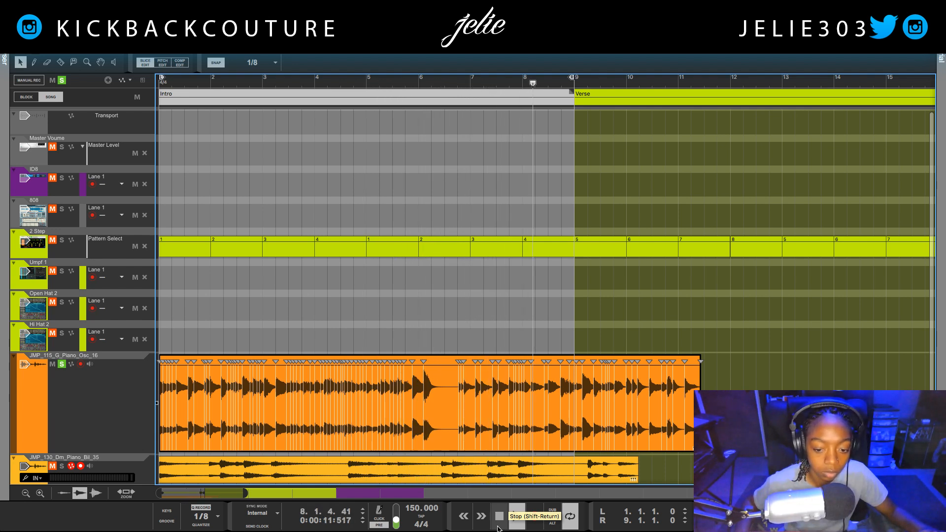
click(499, 525)
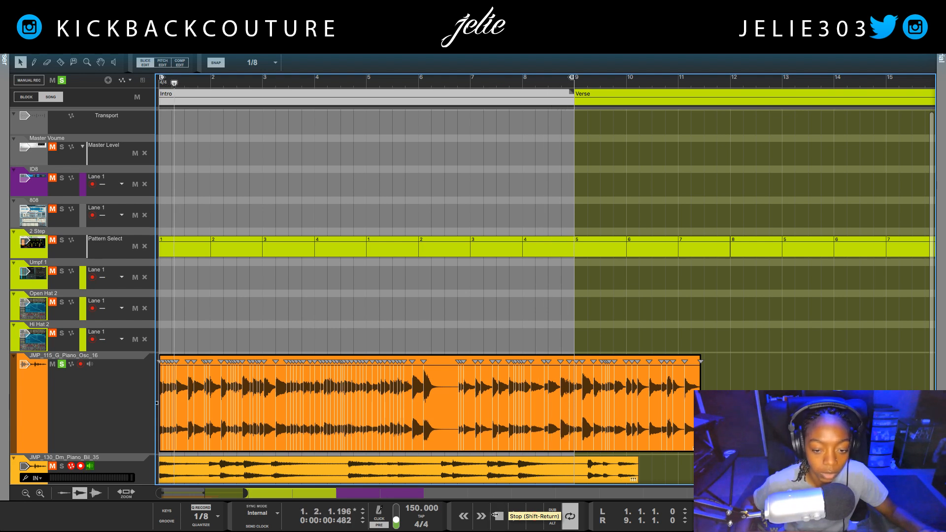
Step: Split the JMP_115_G_Piano_Osc_16 clip at the slice right after the silent gap, just before bar 7
right_click(461, 420)
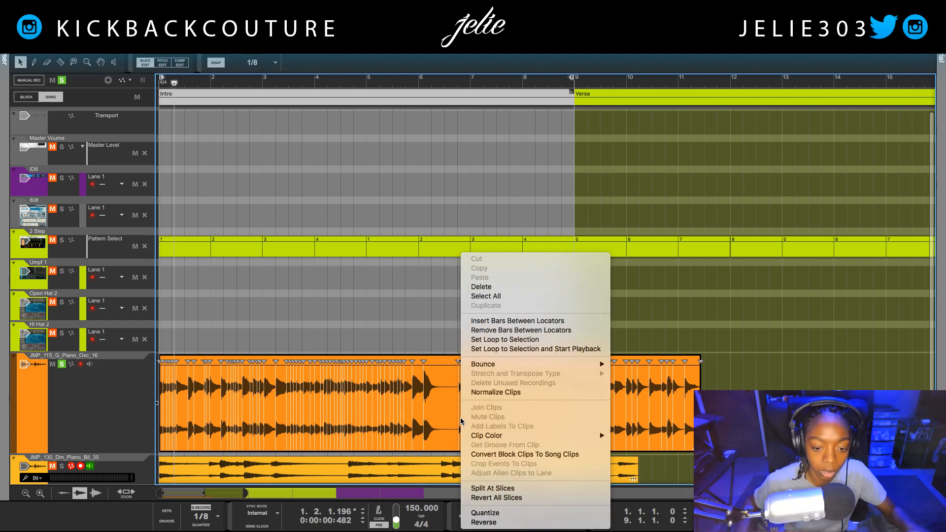
click(457, 417)
right_click(458, 416)
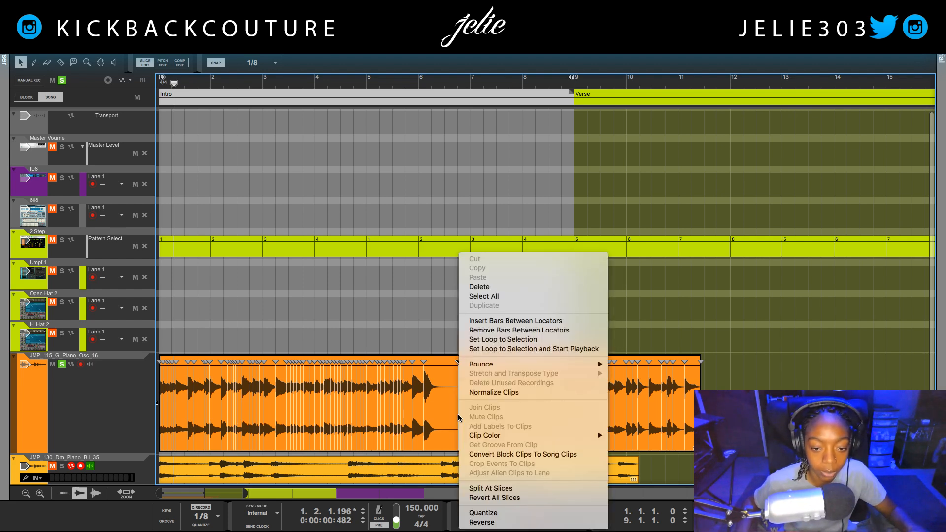
click(491, 489)
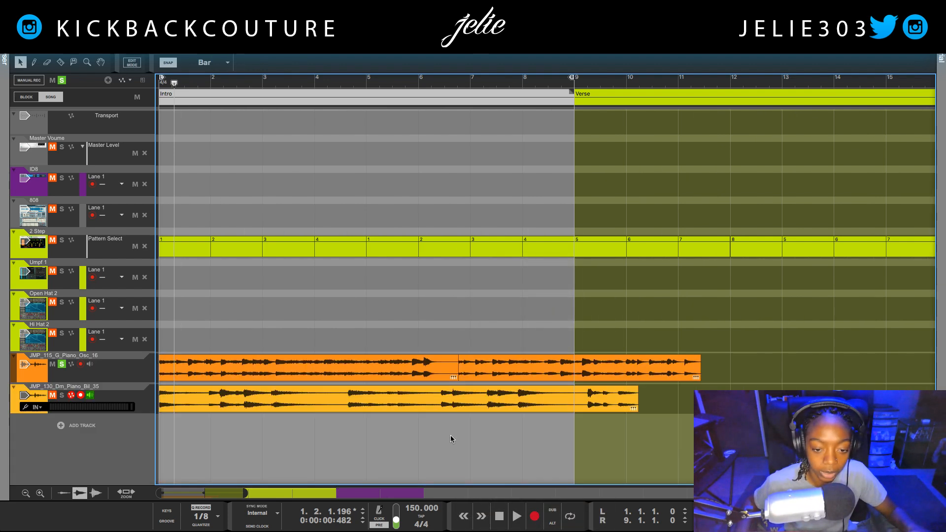
Step: Select the second part of the split piano clip and play it through
click(492, 373)
click(448, 78)
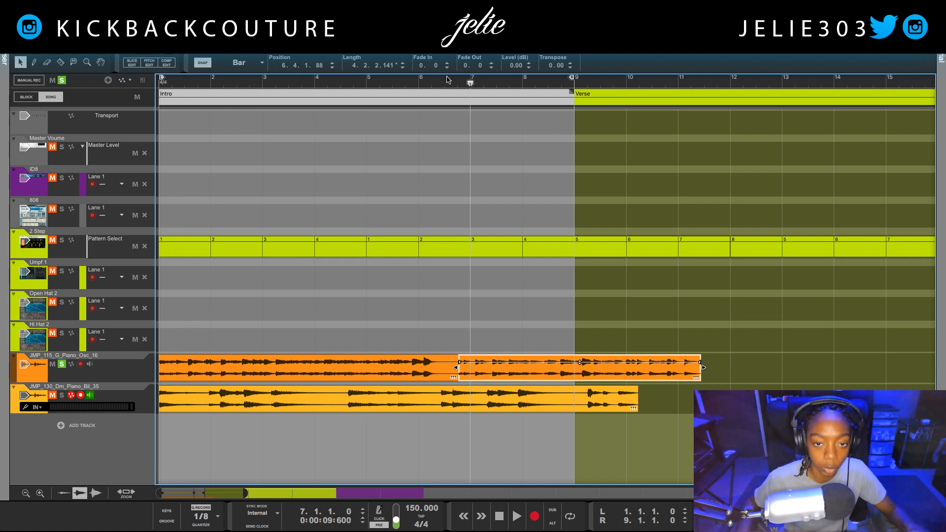
click(439, 82)
key(space)
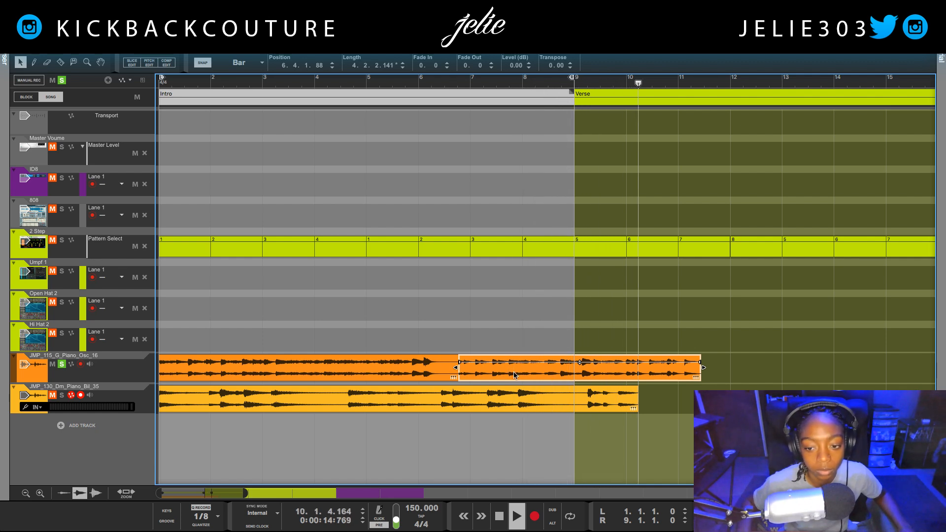
key(space)
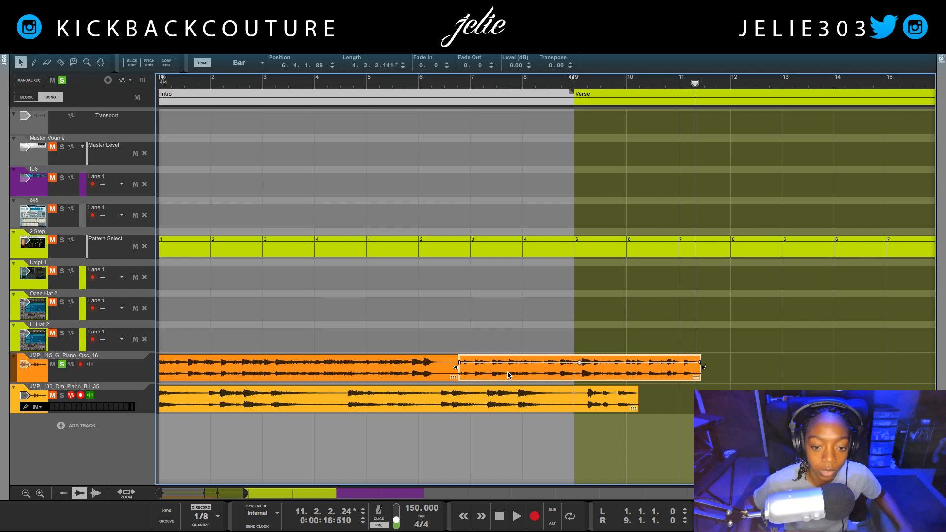
Step: Audition the second piano clip's slices from 6.4.1.0 and split the clip at the slice just after 9.2.2
double_click(512, 375)
key(h)
key(h)
key(h)
key(h)
key(h)
key(h)
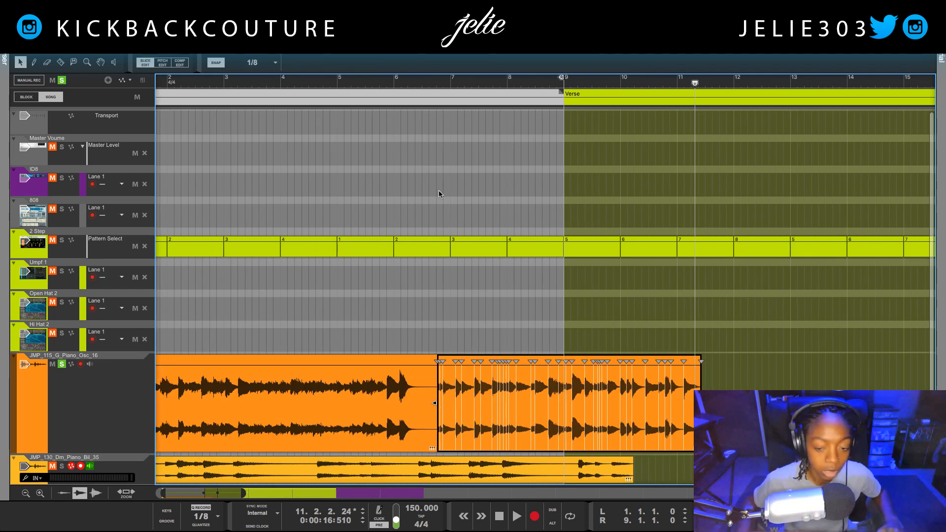
click(256, 88)
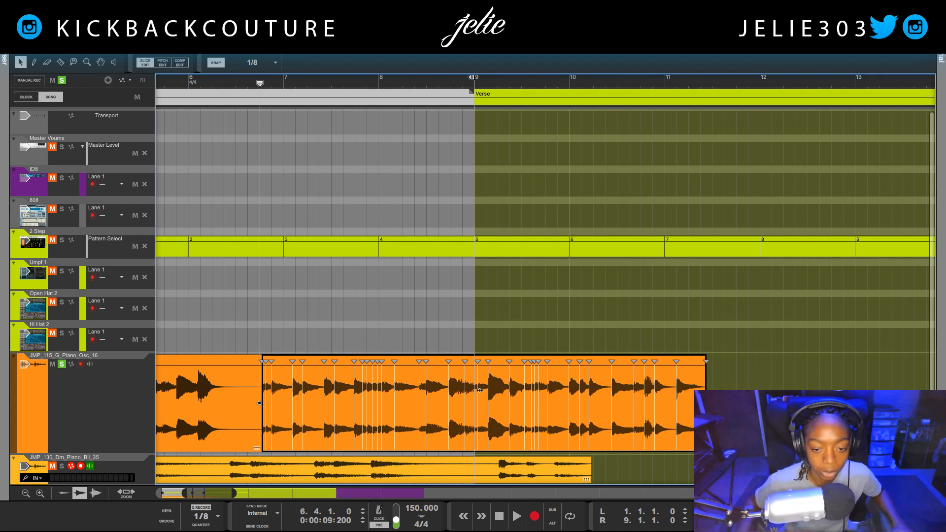
key(space)
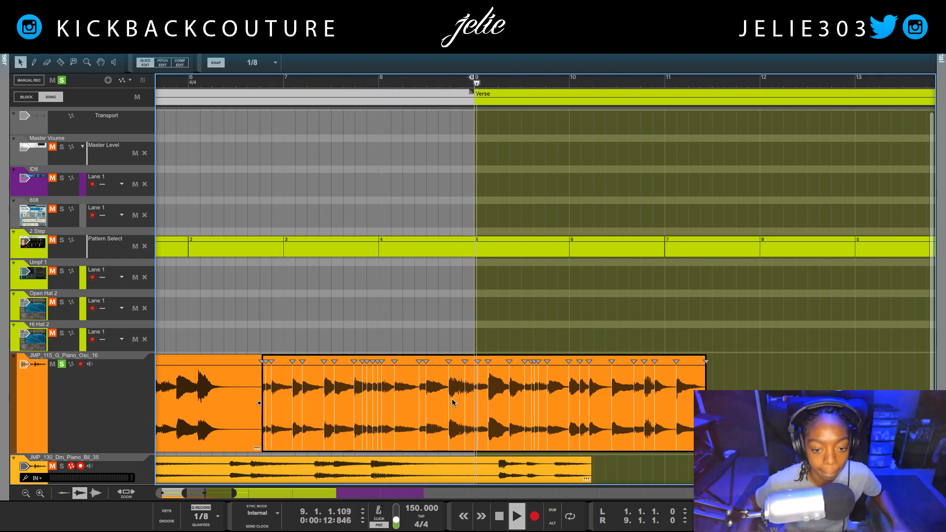
key(space)
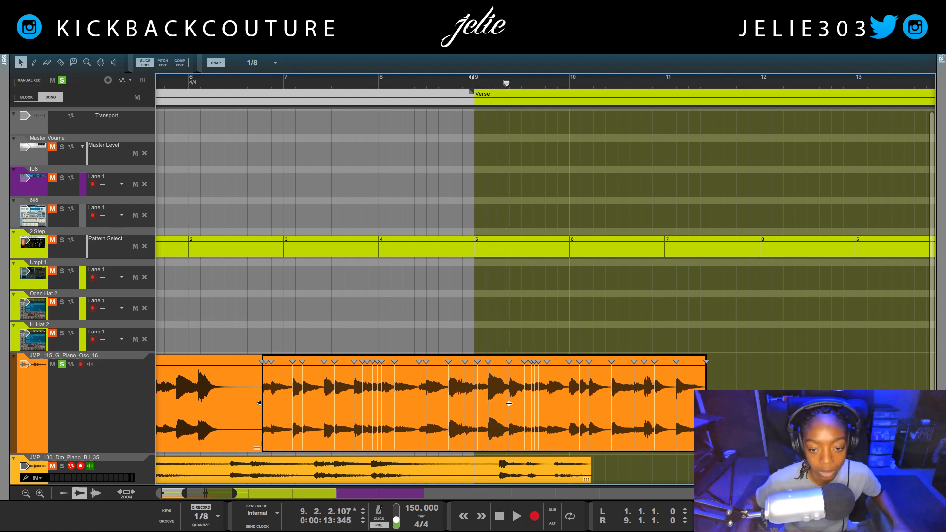
right_click(509, 404)
click(527, 485)
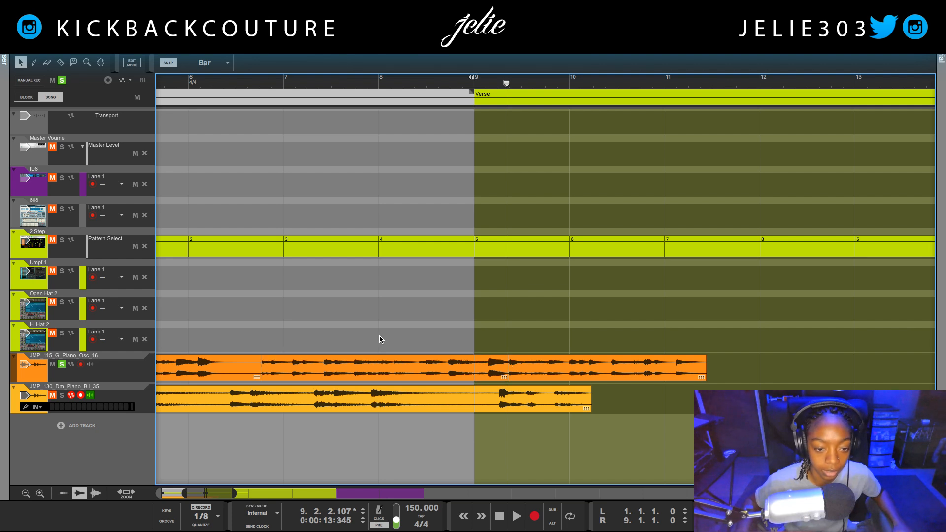
Step: Select the middle piano clip and play it starting from bar 6
click(393, 373)
drag(244, 85, 230, 84)
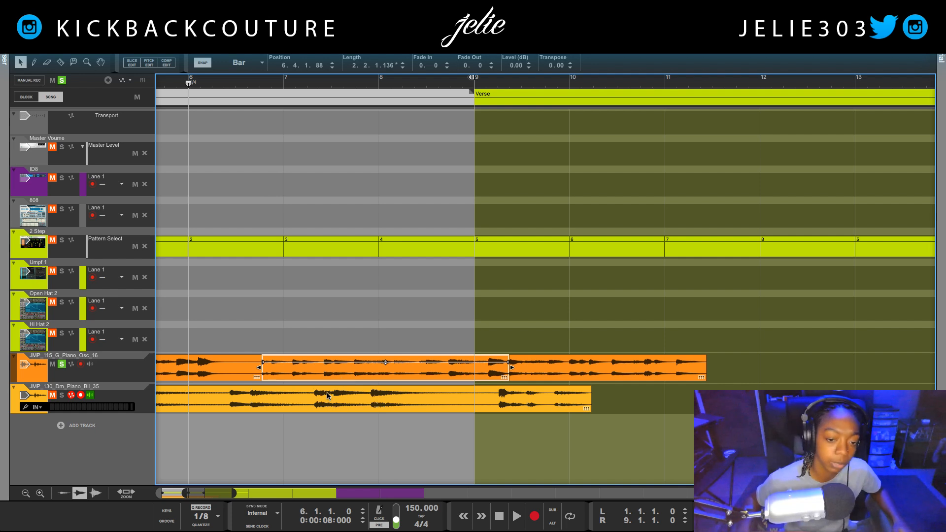
key(space)
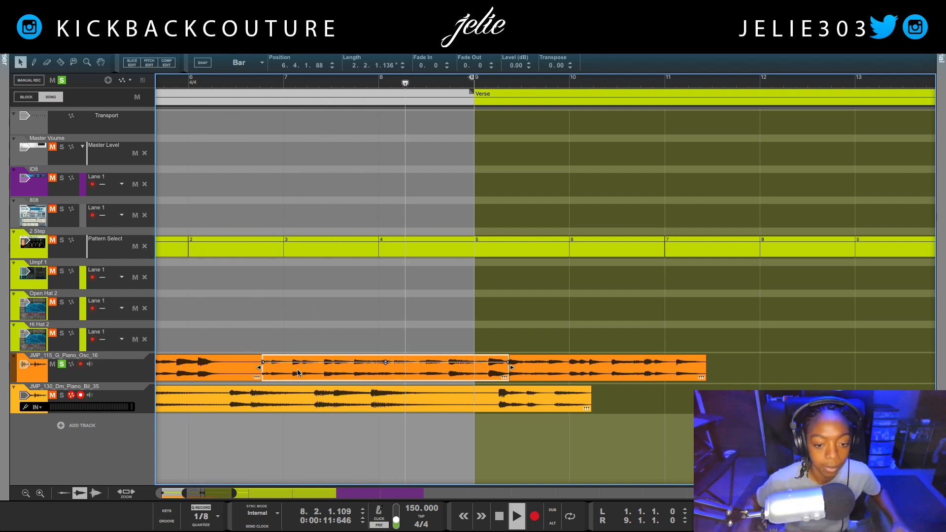
key(space)
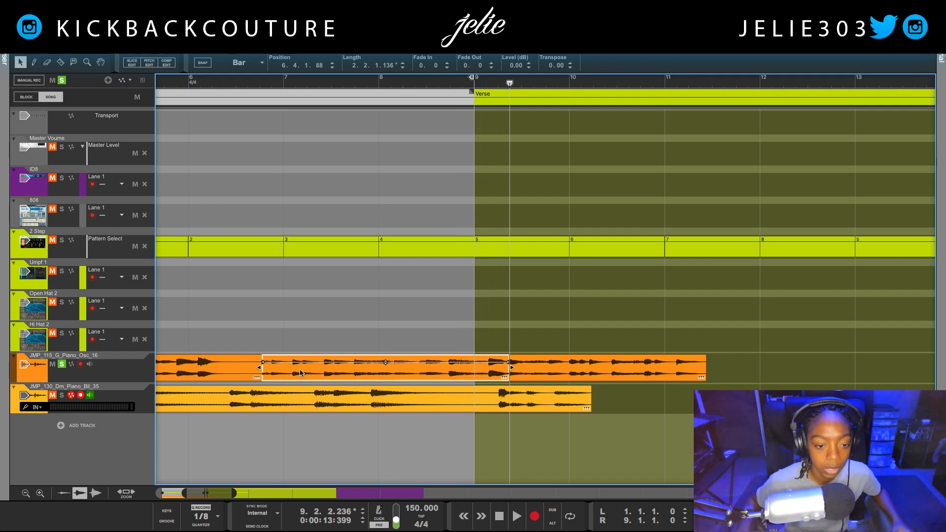
Step: Open the middle piano clip for slice editing and play it from 6.3.3 through to the end of the section
double_click(434, 373)
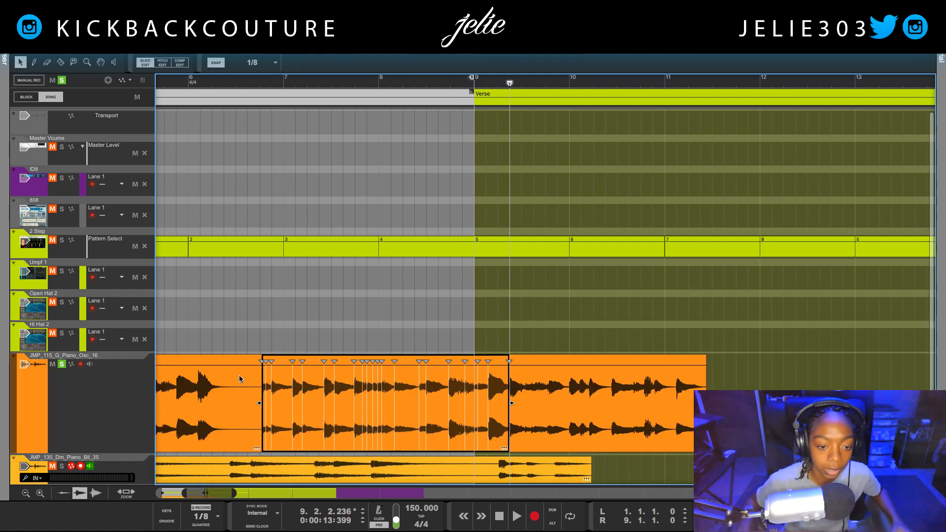
click(253, 85)
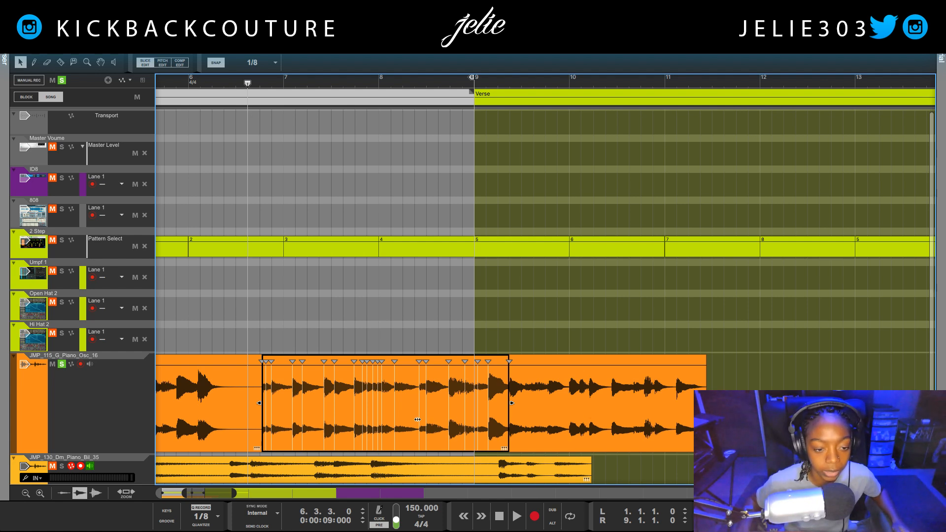
key(space)
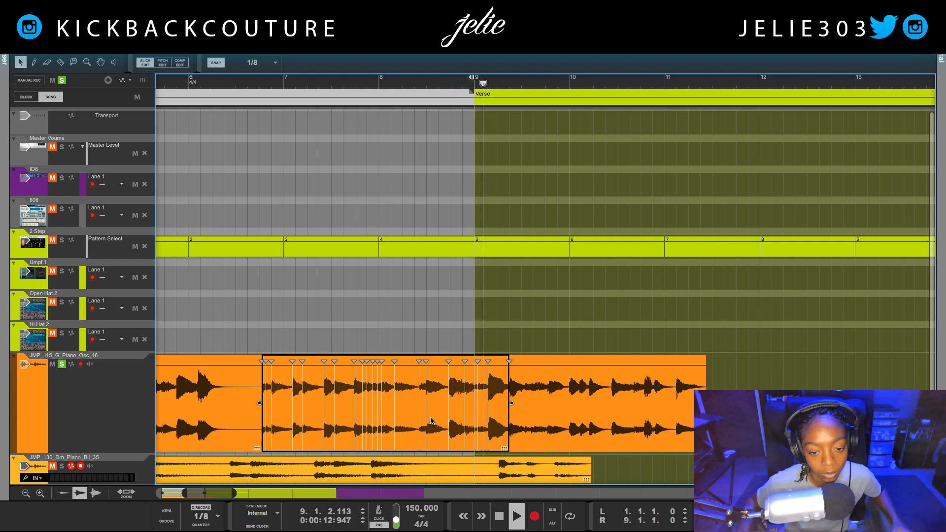
key(space)
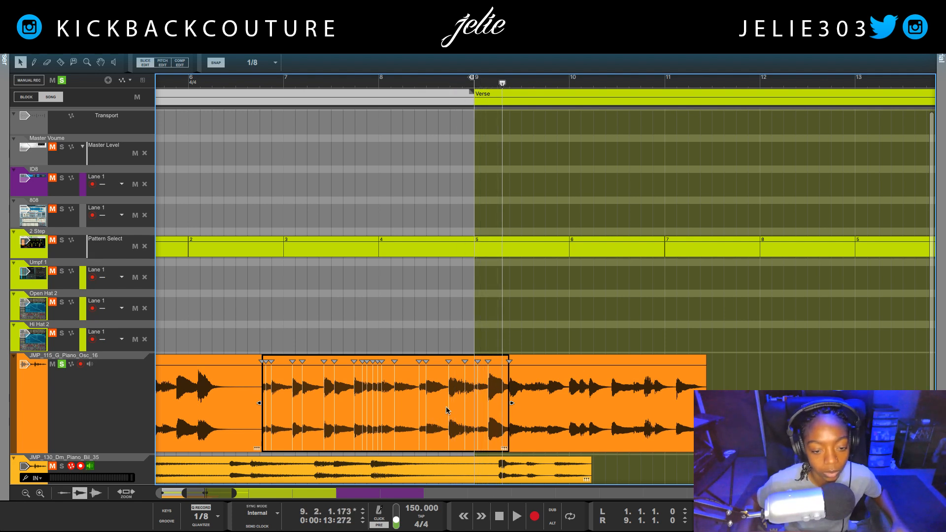
Step: Bounce the middle piano clip to a new sample
right_click(387, 363)
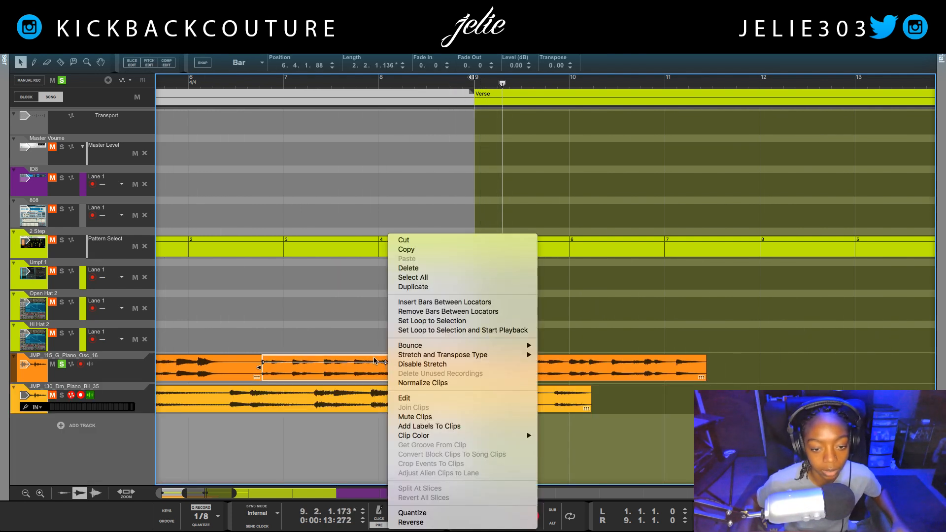
mouse_move(522, 345)
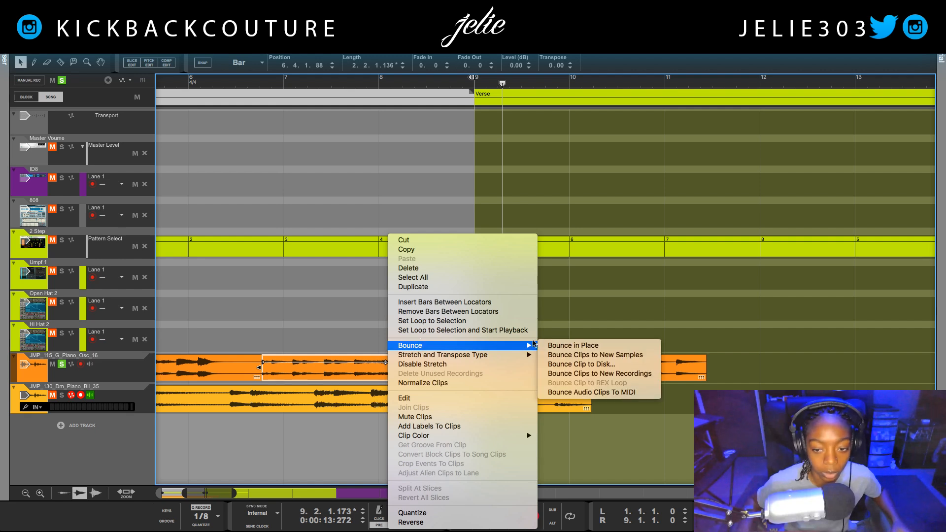
click(586, 355)
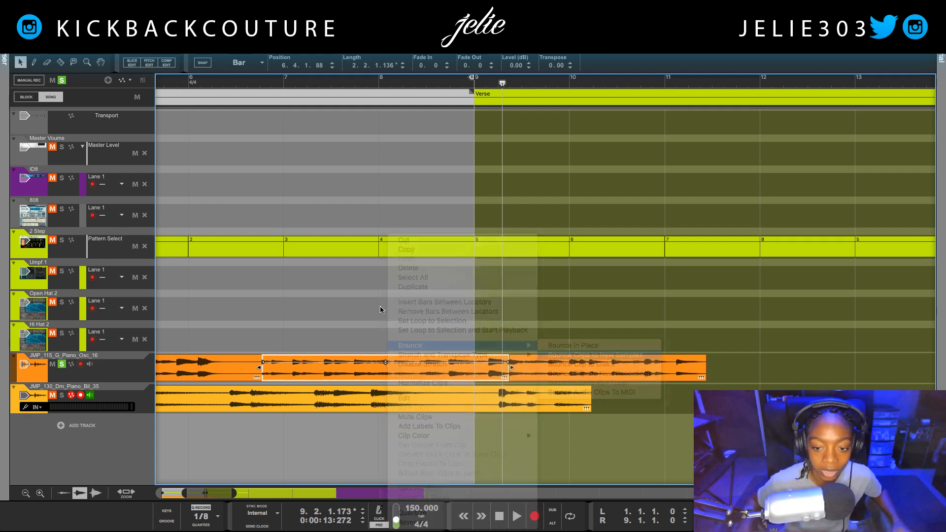
Step: In the rack, load the bounced JMP_115_G_Piano_Osc_16 sample onto pad 1 of the Sampler drum device
key(F6)
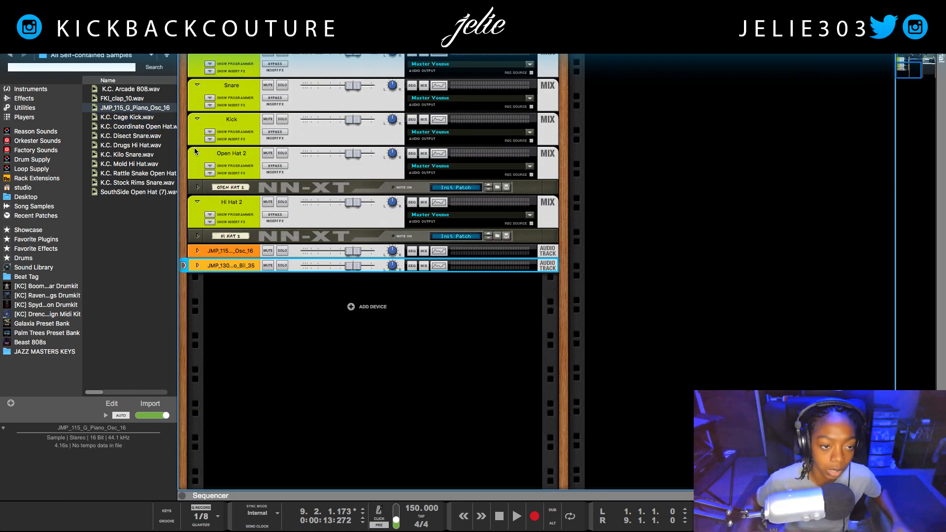
scroll(321, 345, up, 5)
scroll(432, 368, up, 15)
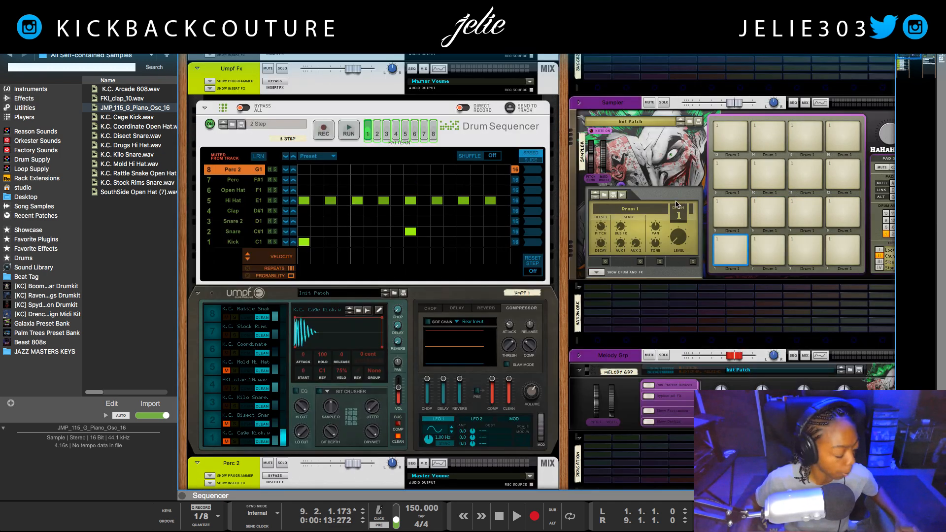
scroll(677, 204, right, 5)
click(407, 270)
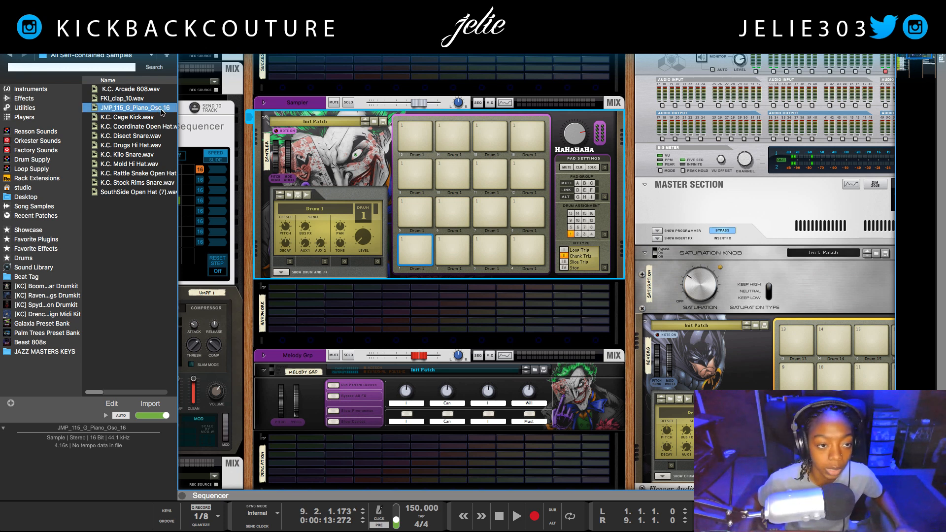
drag(163, 108, 414, 248)
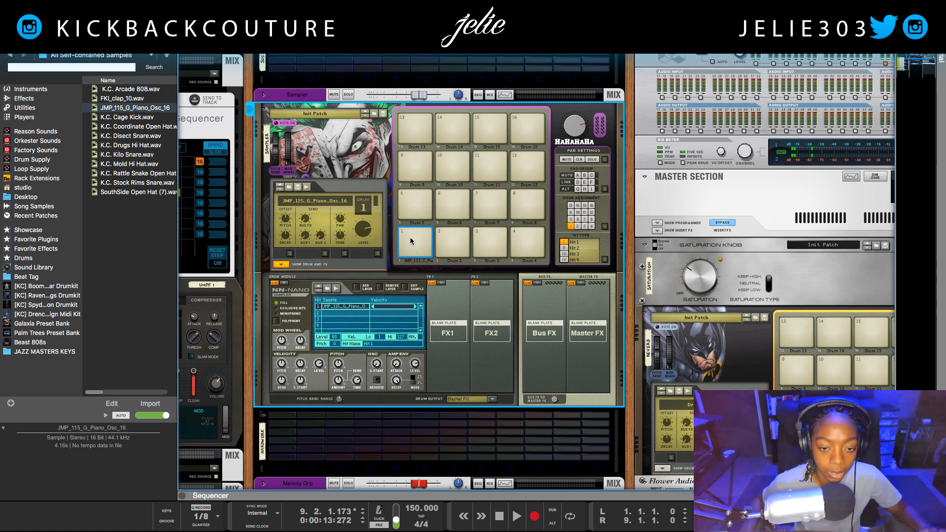
Step: Audition the piano sample on pad 1 of the Sampler several times
click(412, 241)
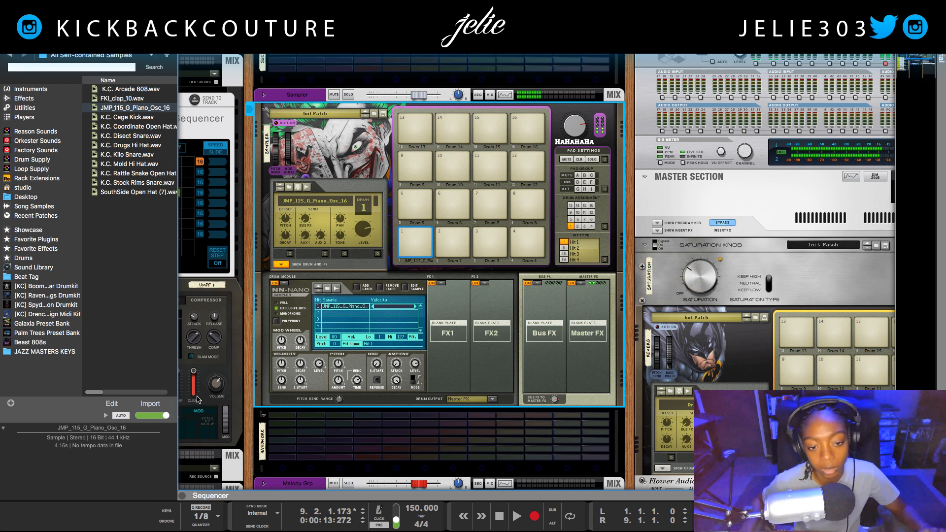
click(422, 241)
click(410, 237)
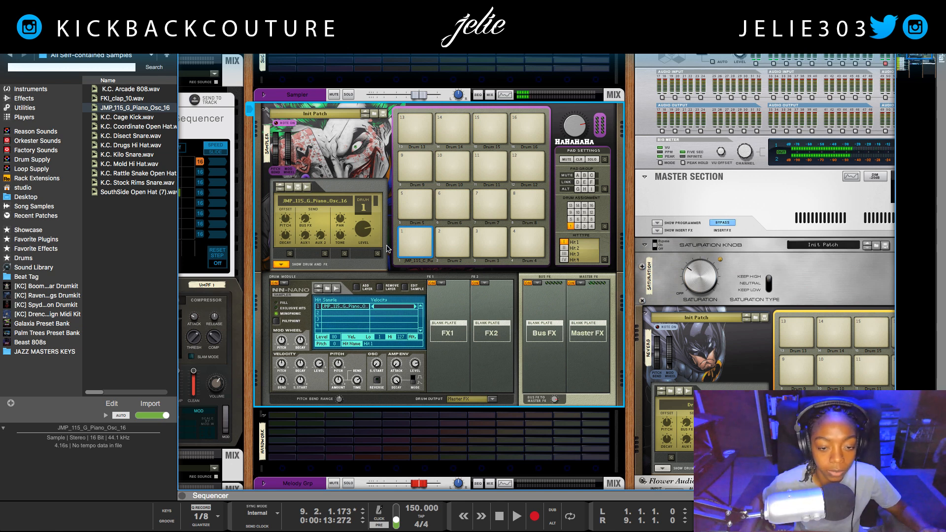
click(412, 237)
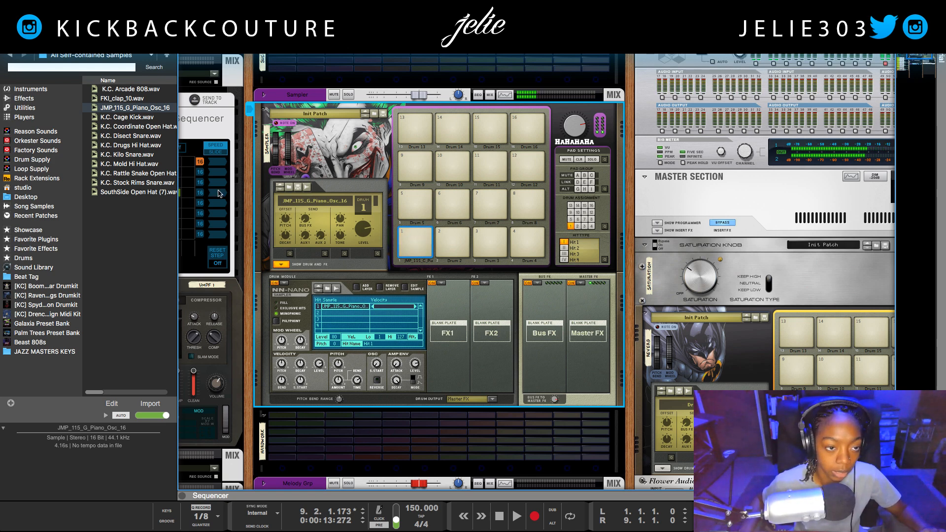
Step: Return to the sequencer, open the middle piano clip for slice editing and play its opening from 6.3.3
drag(370, 496, 371, 55)
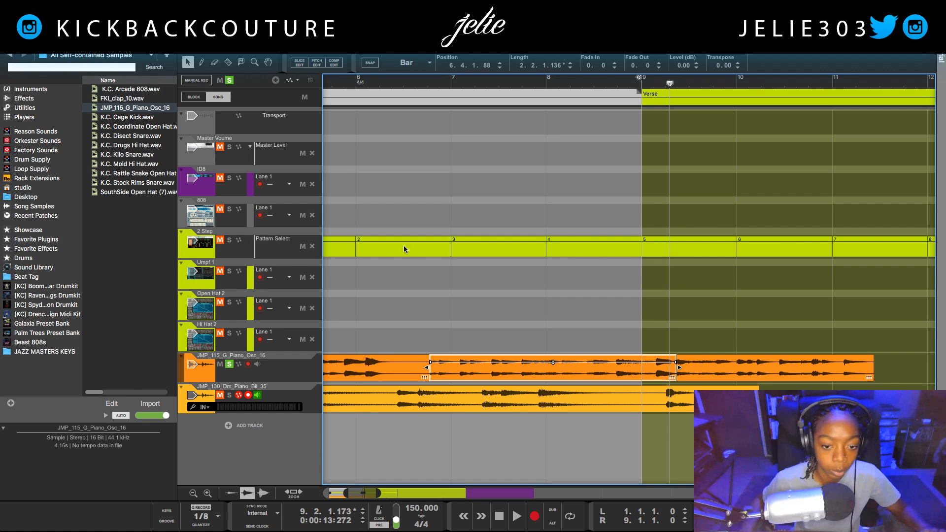
click(440, 329)
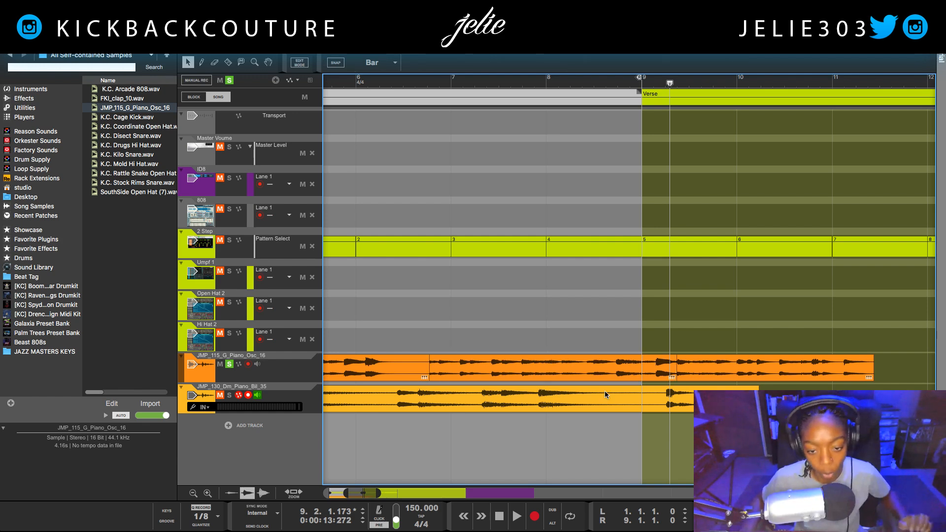
double_click(557, 373)
click(415, 81)
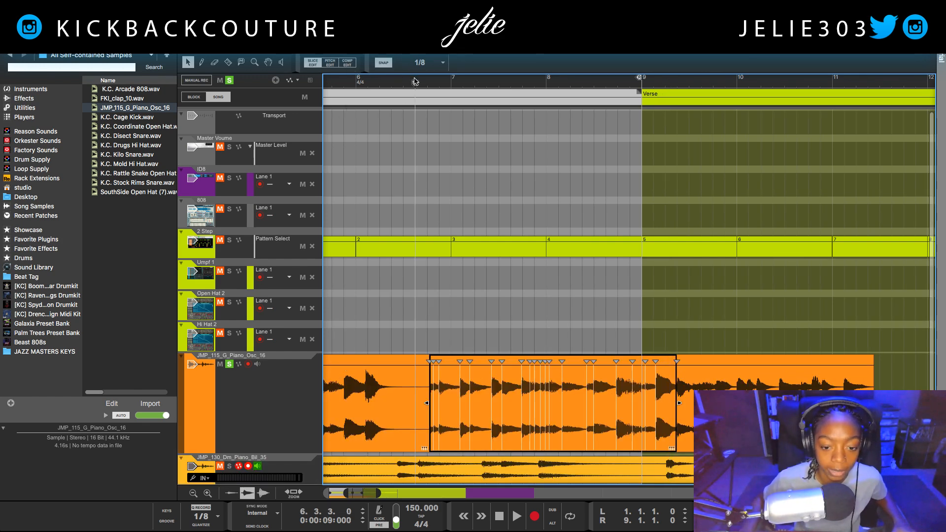
key(space)
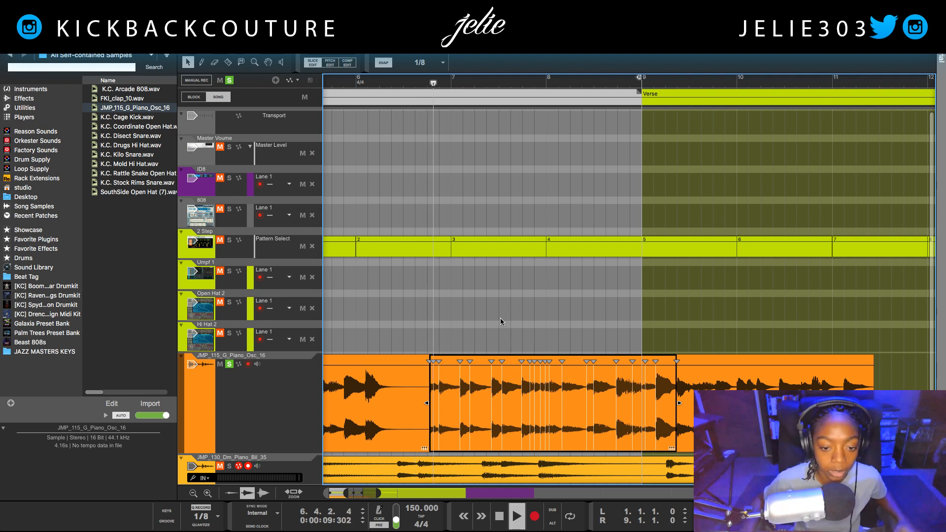
key(space)
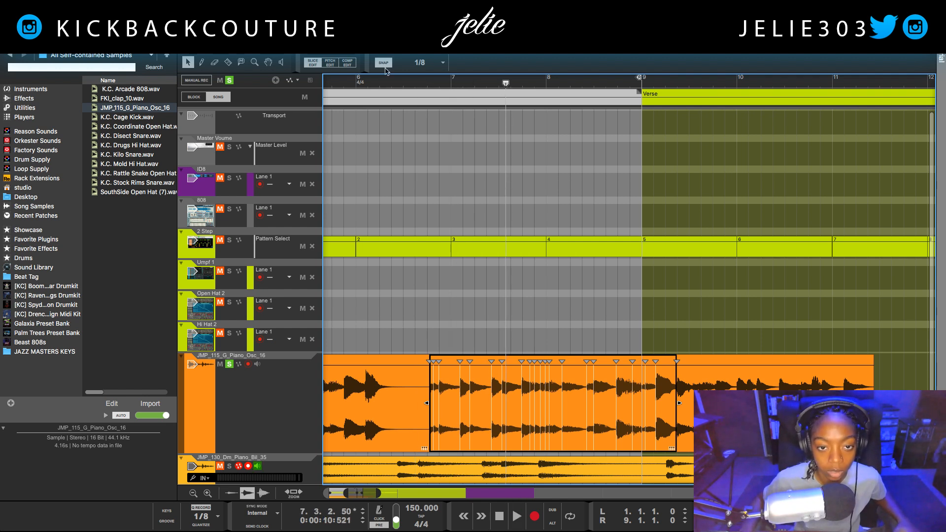
Step: Replay the clip from 6.3.3 in short bursts and split it at the slice just before 7.2.4
click(413, 81)
key(space)
key(space)
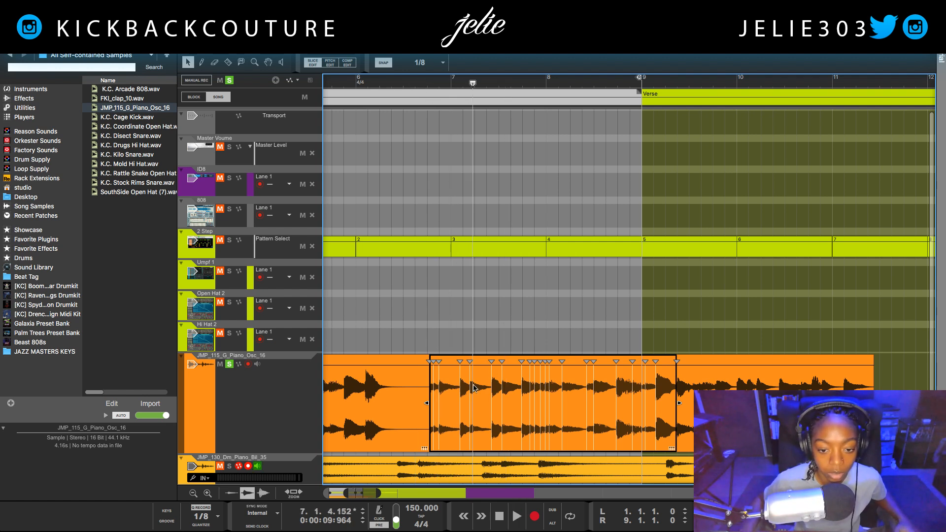
key(space)
key(space)
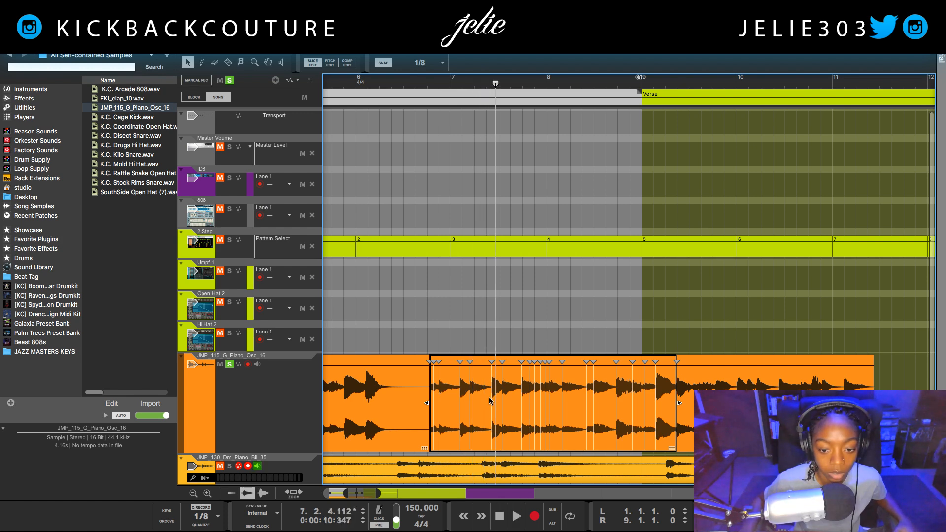
right_click(491, 401)
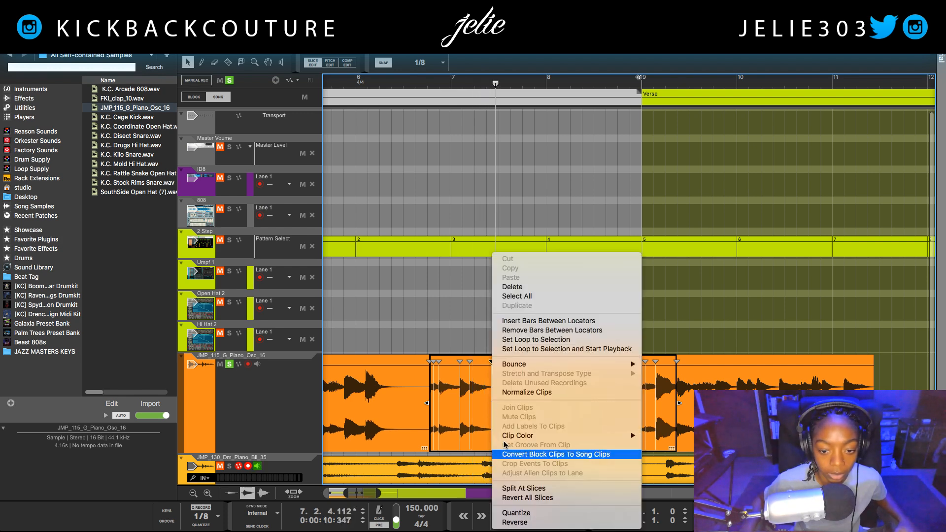
click(526, 487)
Step: Bounce the short piano clip that starts at 6.4.1.88 to a new sample
right_click(463, 368)
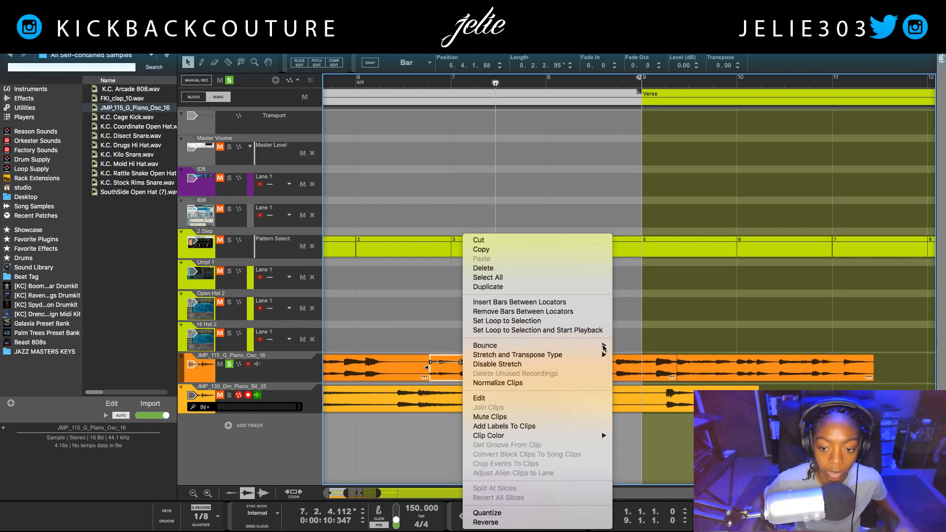
mouse_move(591, 349)
click(660, 355)
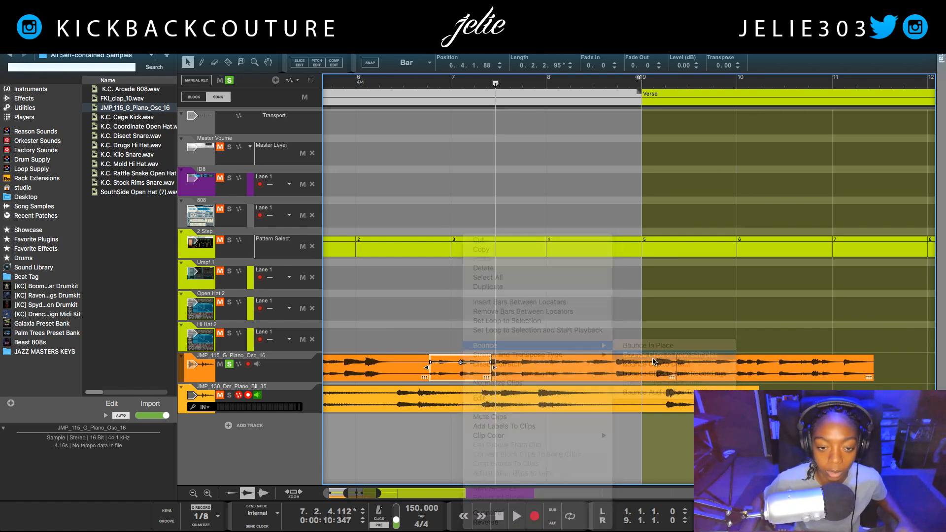
Step: In the rack, load JMP_115_G_Piano_Osc_16 2 onto pad 2 of the Sampler
key(F6)
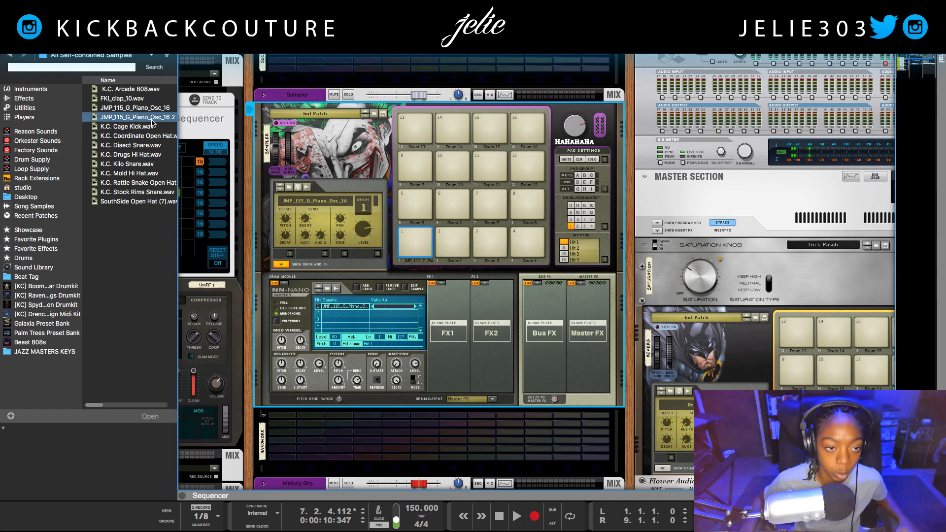
drag(133, 117, 451, 242)
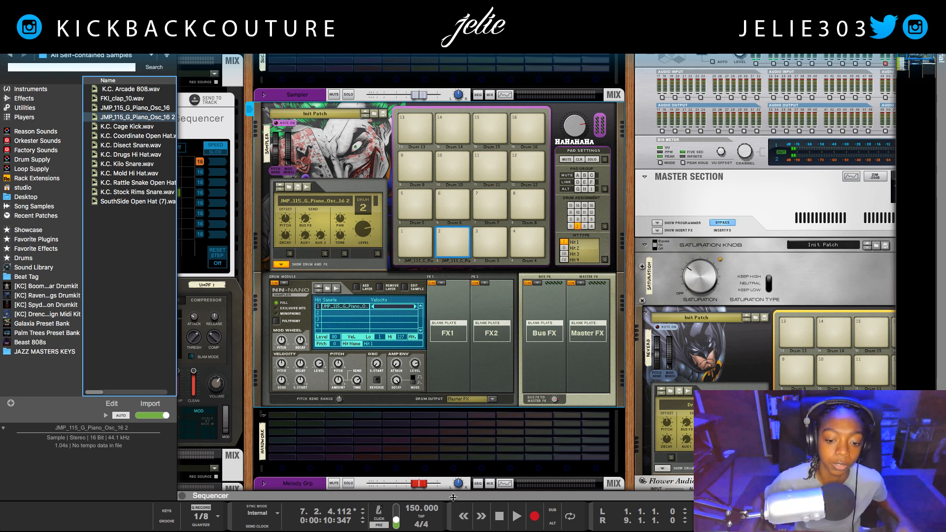
drag(452, 498, 475, 529)
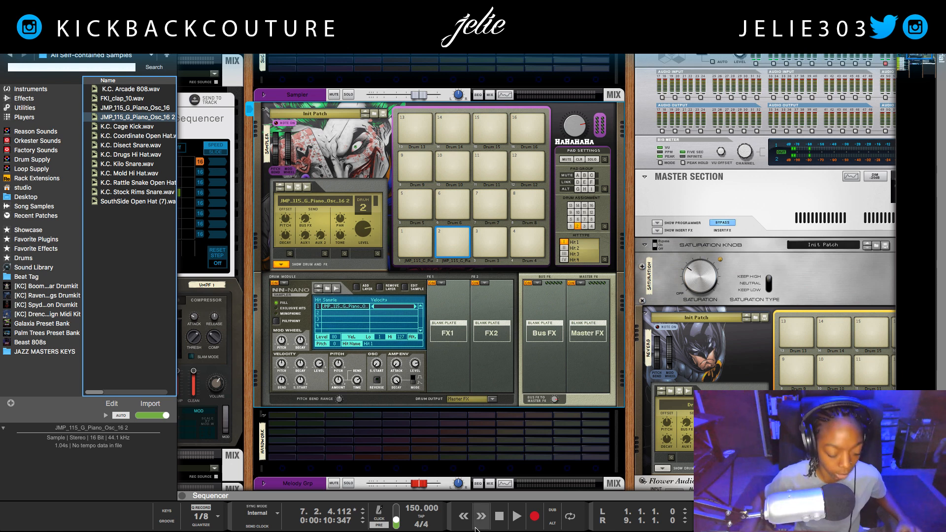
Step: Play the song briefly from the beginning, then stop playback
key(shift+Return)
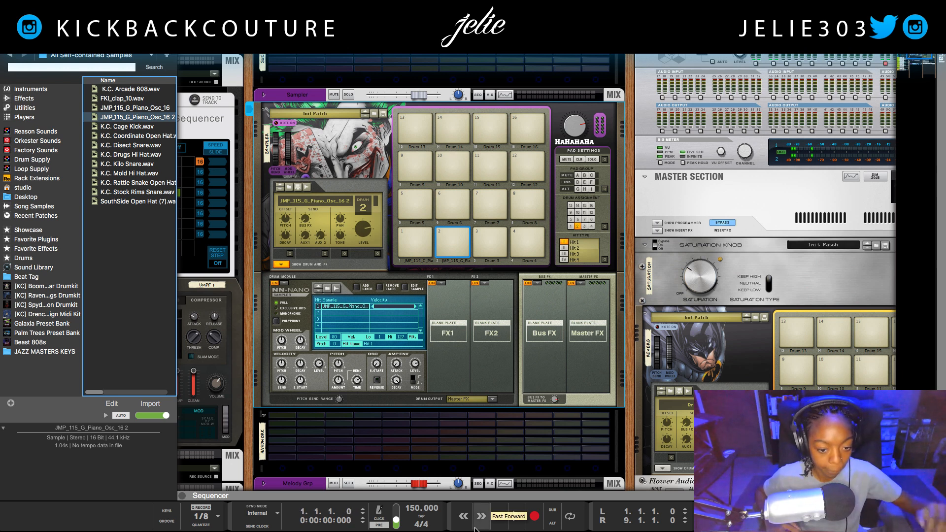
key(space)
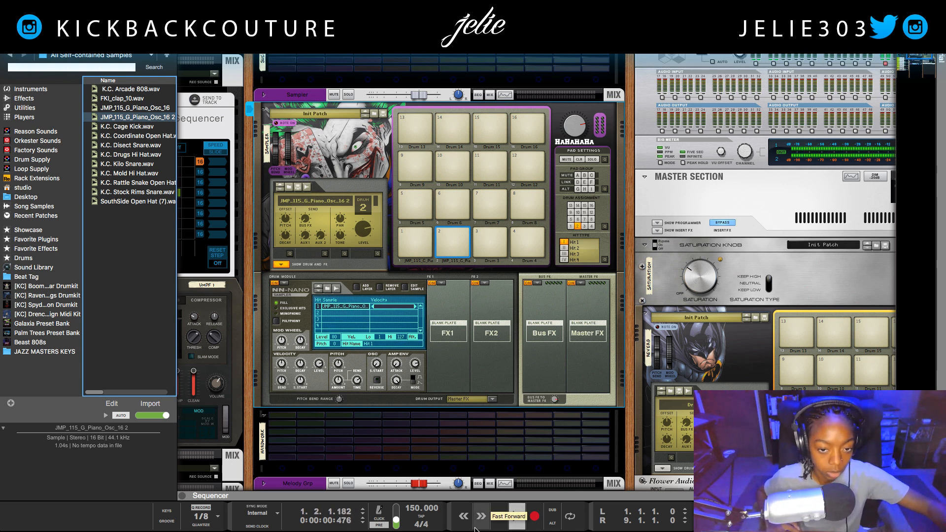
key(space)
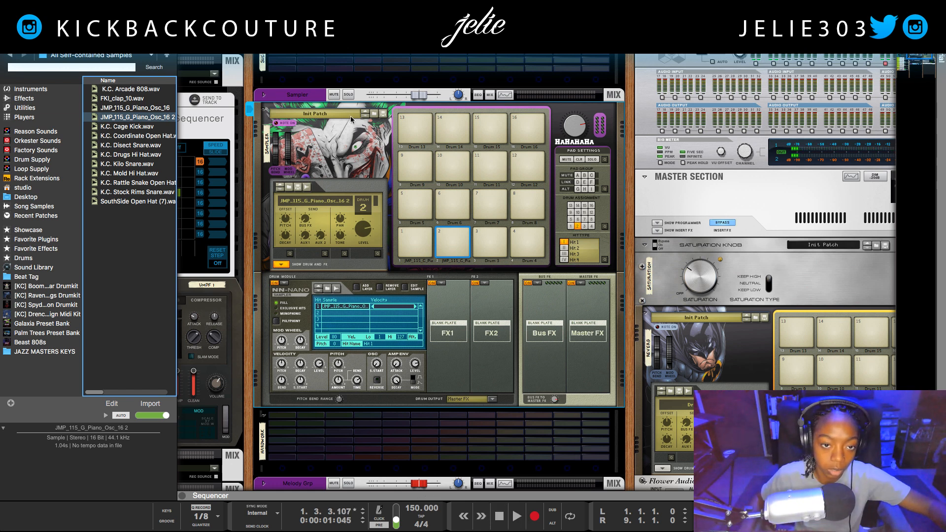
Step: Solo the Sampler mix channel, return to the song start and make the Sampler pad device the keyboard input target
click(348, 95)
key(shift+Return)
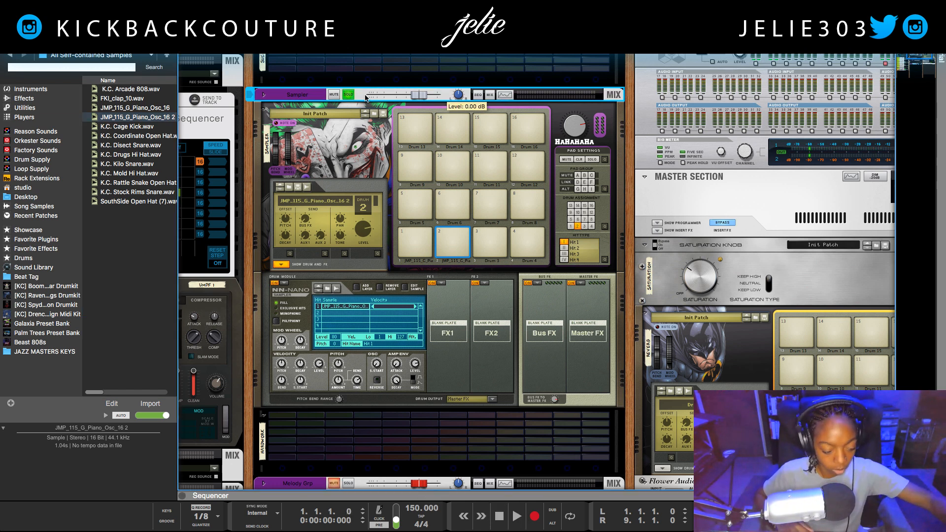
click(256, 118)
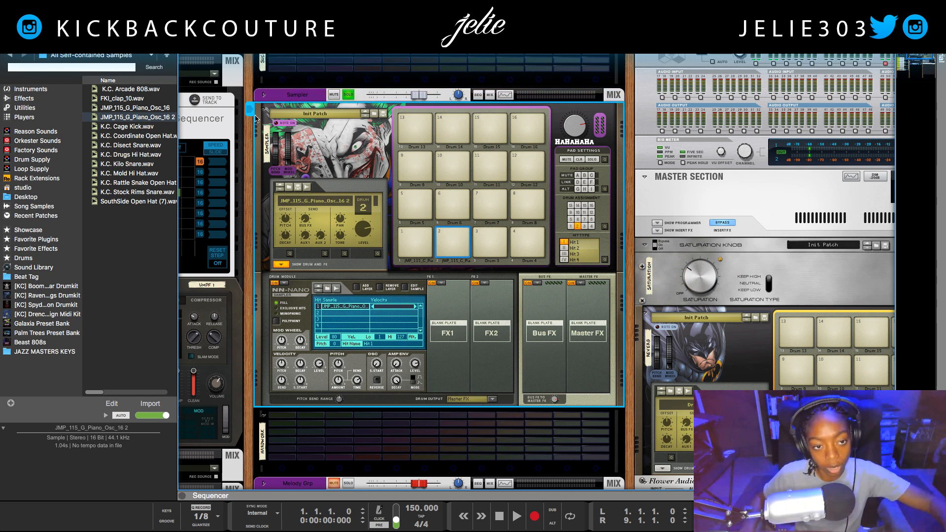
click(248, 112)
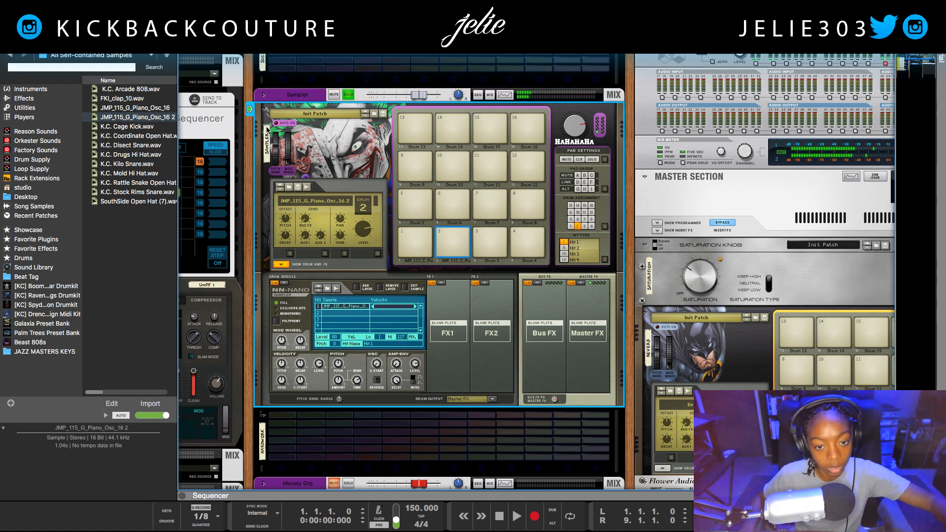
Step: Play the piano chops on pads 1 and 2 of the Sampler and assign pad 2 to mute group A
click(418, 240)
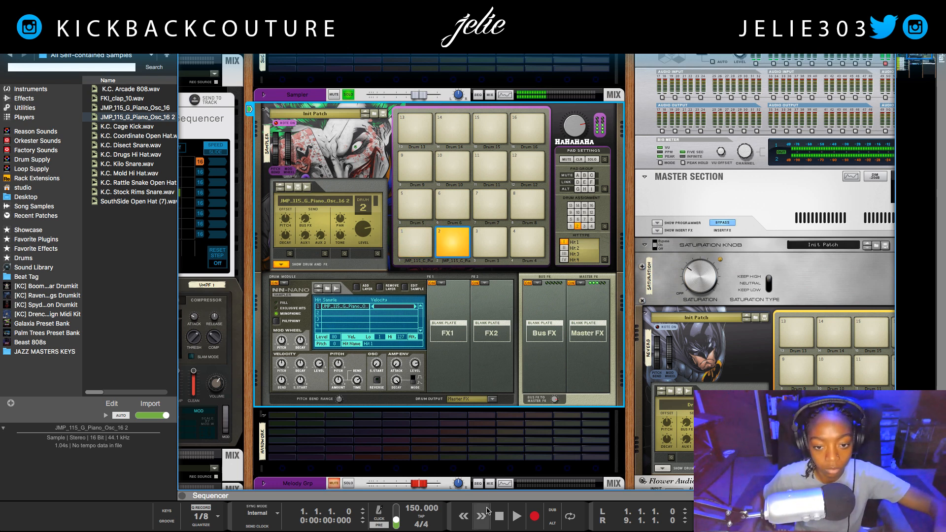
click(423, 239)
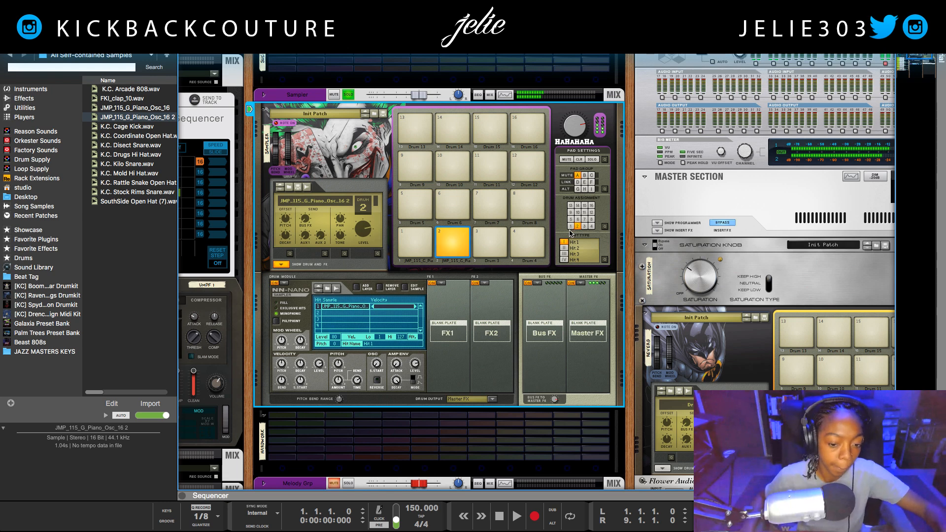
Step: Play the song briefly from the start, bring up the sequencer and stop playback
key(space)
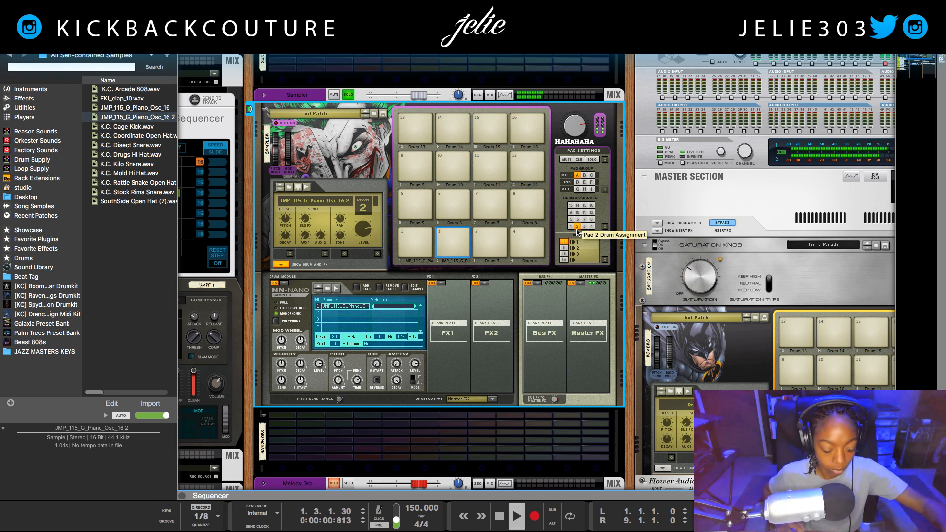
key(space)
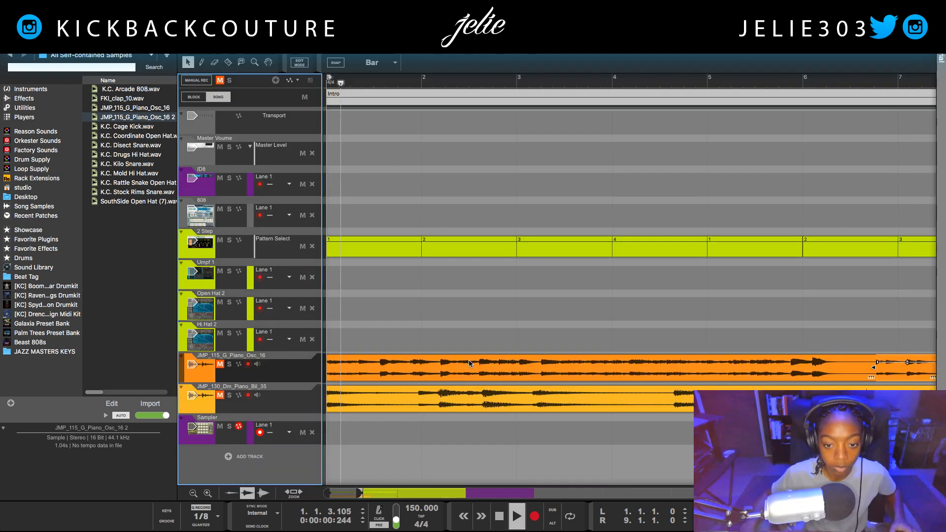
key(space)
Step: Examine the slice markers of the JMP_115_G_Piano_Osc_16 clip that starts at 7.2.3.183
double_click(474, 369)
scroll(474, 369, right, 5)
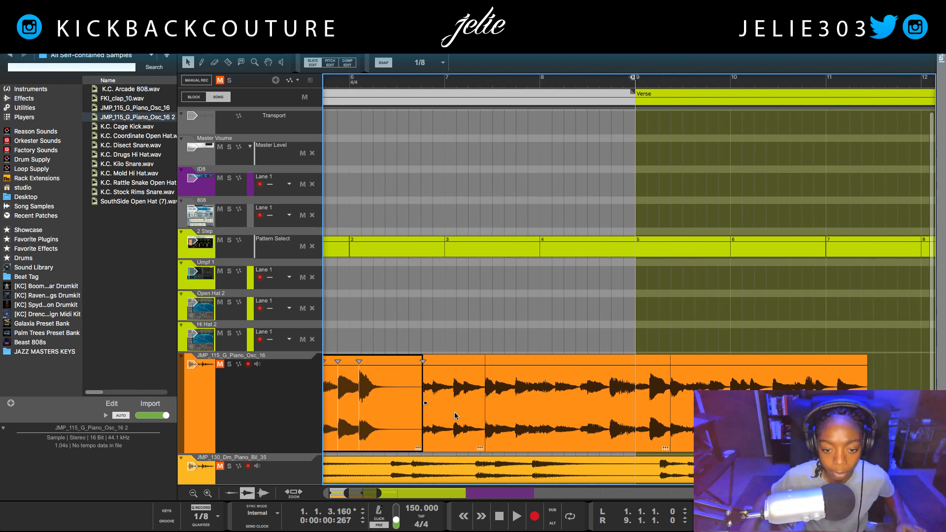
click(447, 327)
click(477, 369)
click(572, 372)
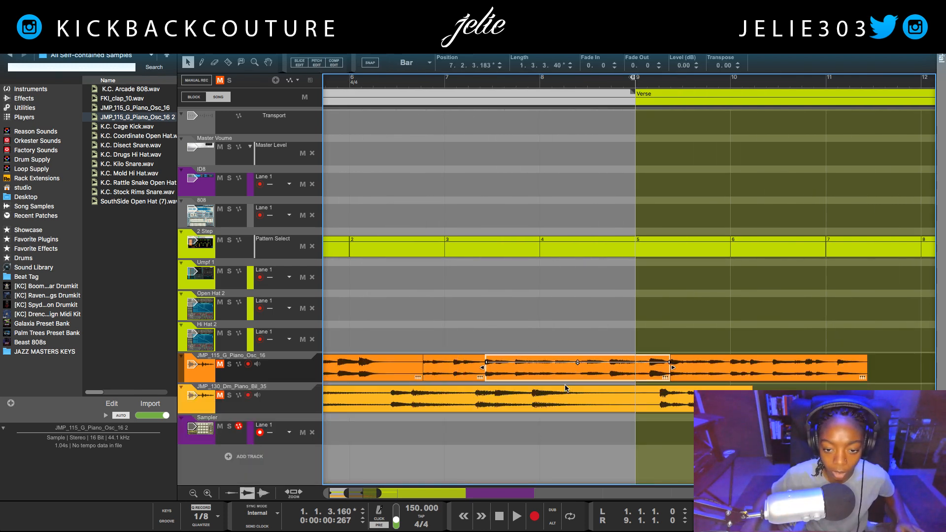
double_click(533, 373)
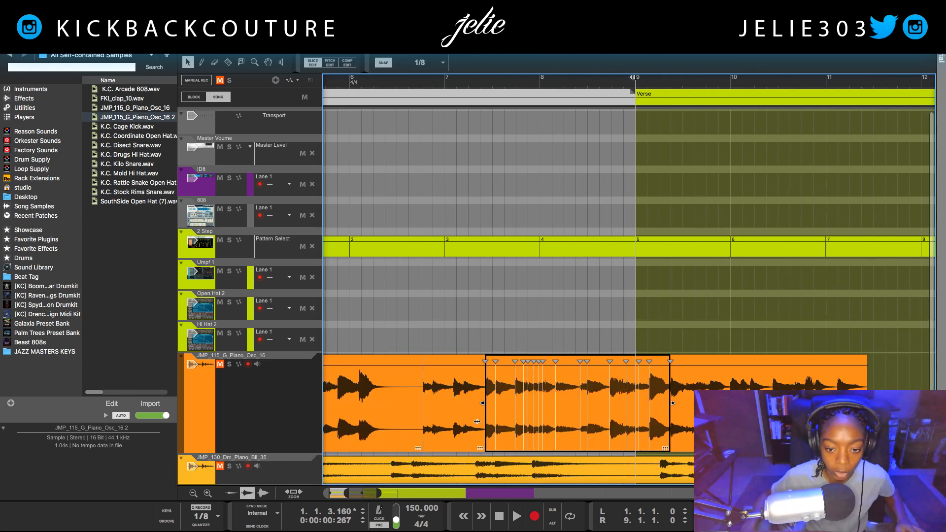
scroll(502, 404, left, 1)
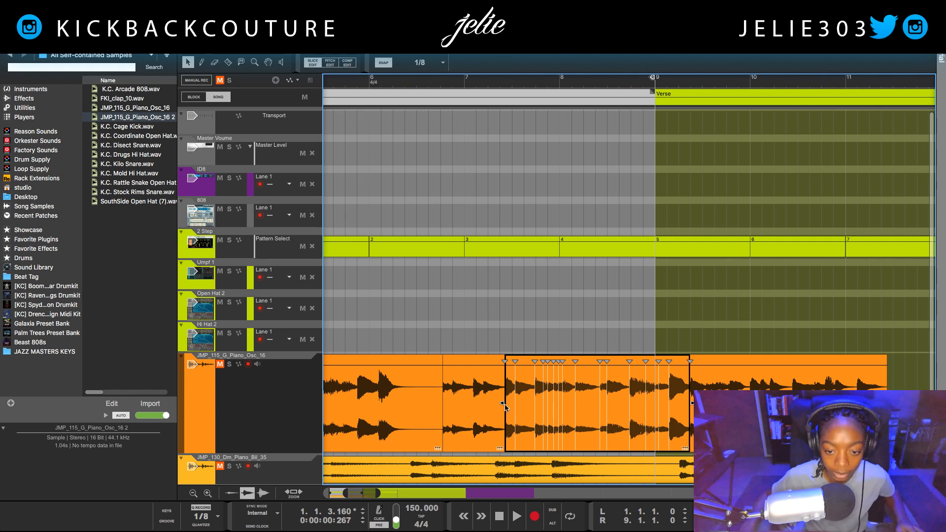
Step: Unmute the JMP_115_G_Piano_Osc_16 track, set the left locator to 6.3.2.201 and audition the loop from around there
click(432, 90)
click(442, 82)
key(space)
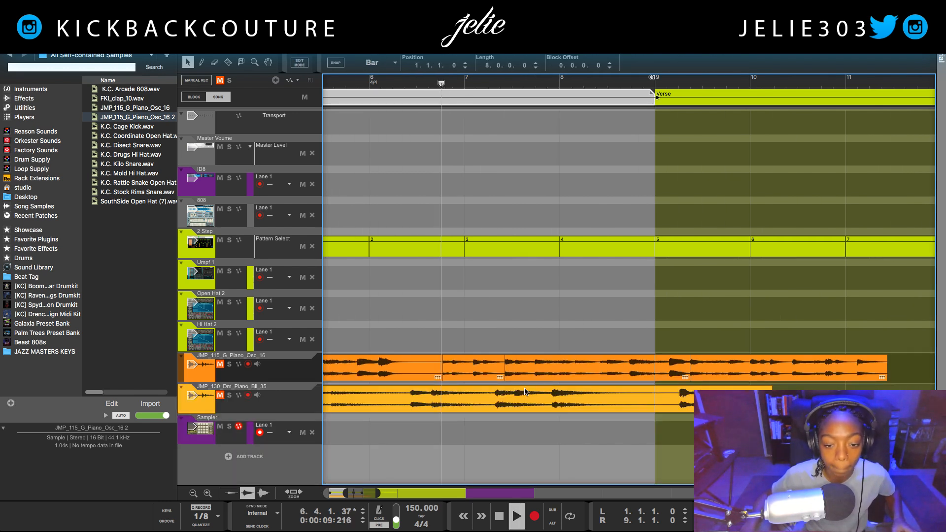
click(531, 367)
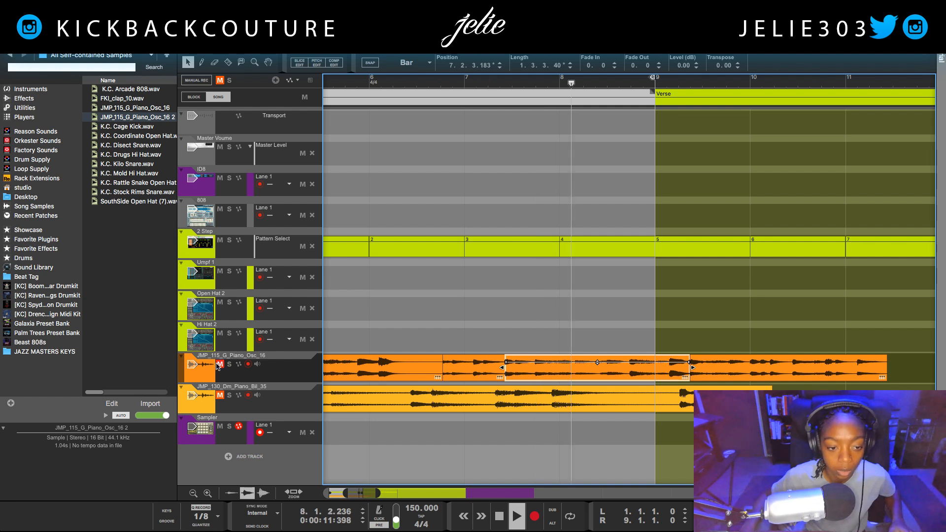
click(218, 363)
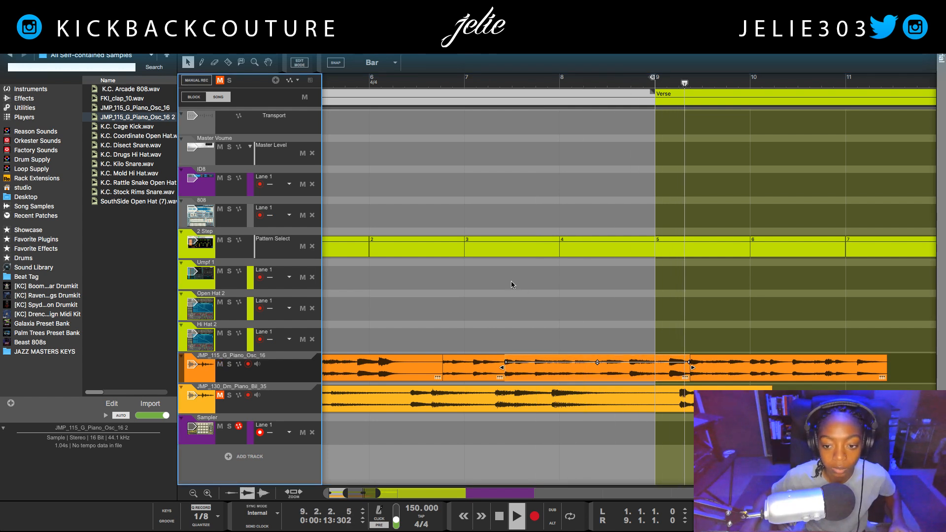
click(427, 82)
super+click(429, 82)
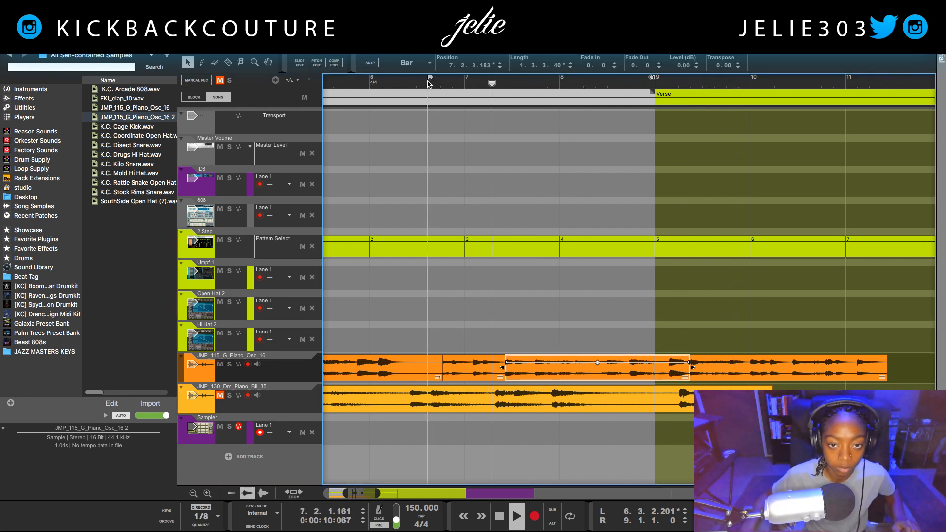
click(433, 83)
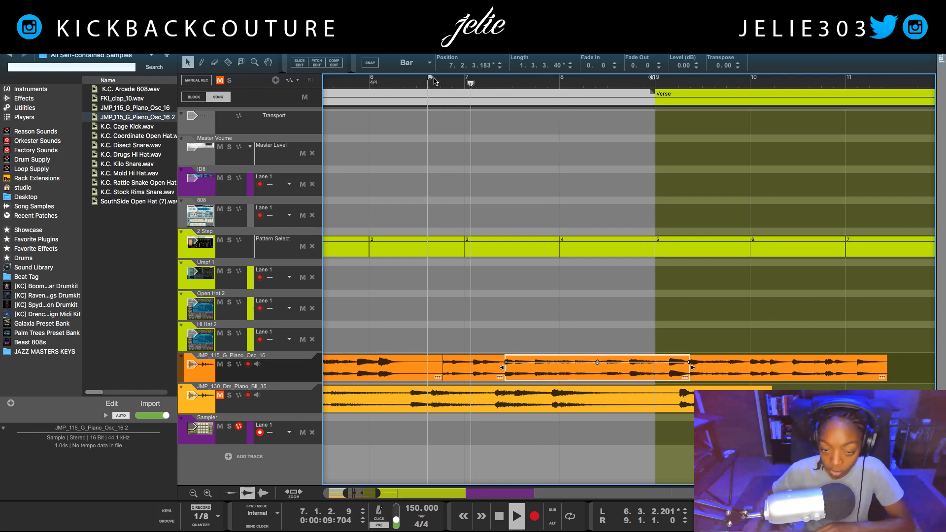
Step: Split the JMP_115_G_Piano_Osc_16 clip starting at 7.2.3.183 at its slice markers near 7.3.4 and at 8.2.3.184
double_click(530, 374)
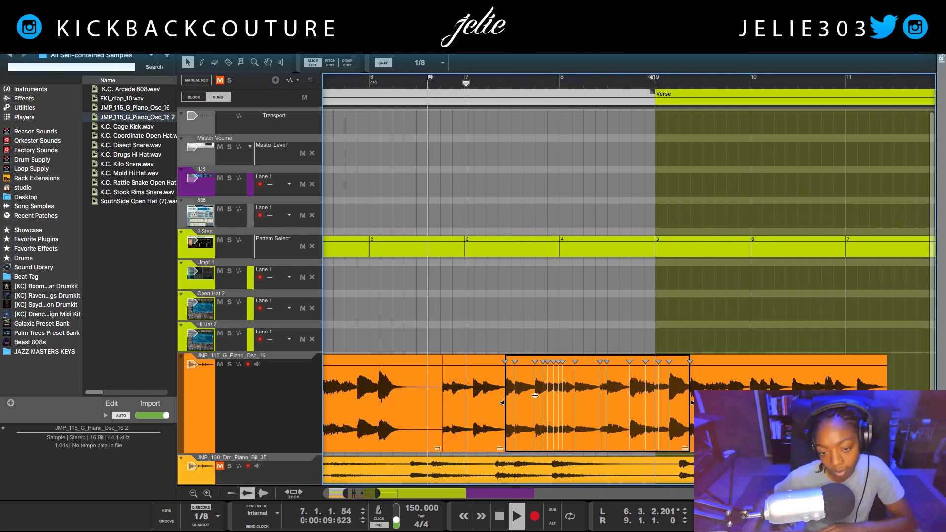
right_click(535, 395)
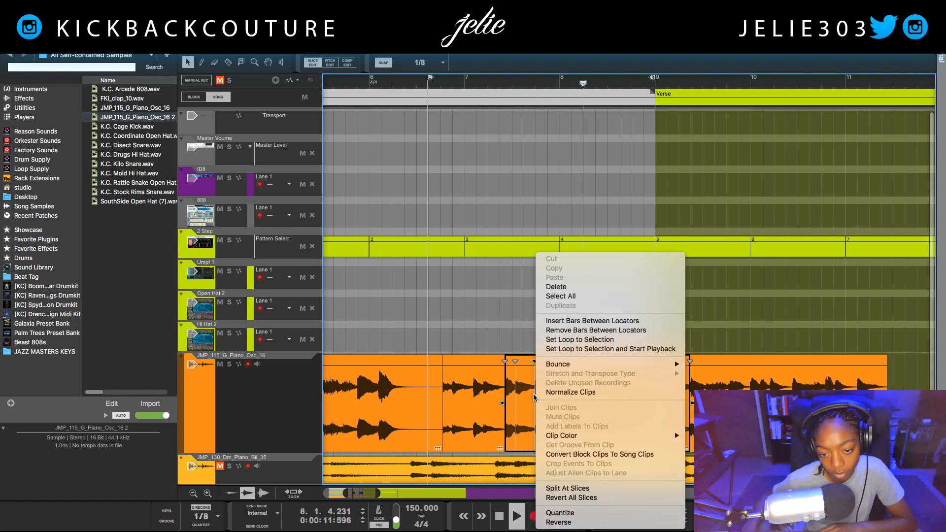
click(539, 454)
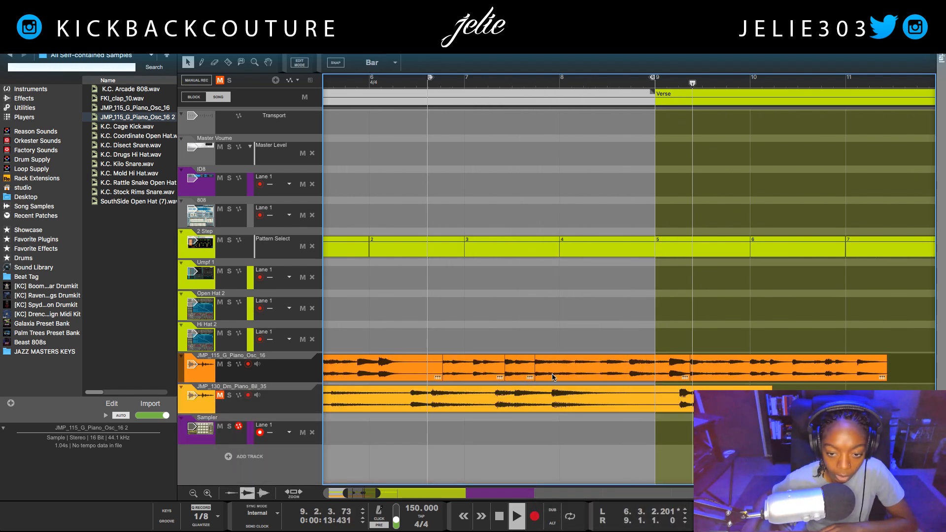
double_click(574, 380)
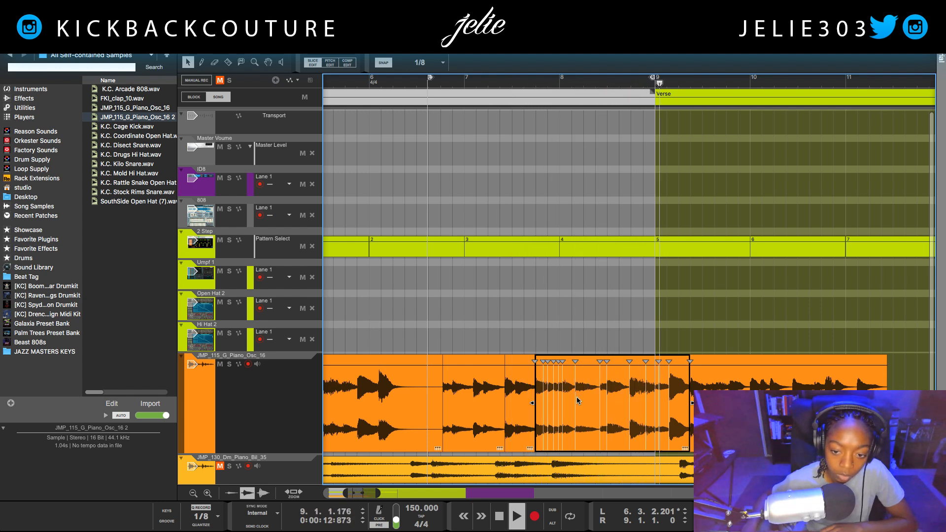
right_click(595, 402)
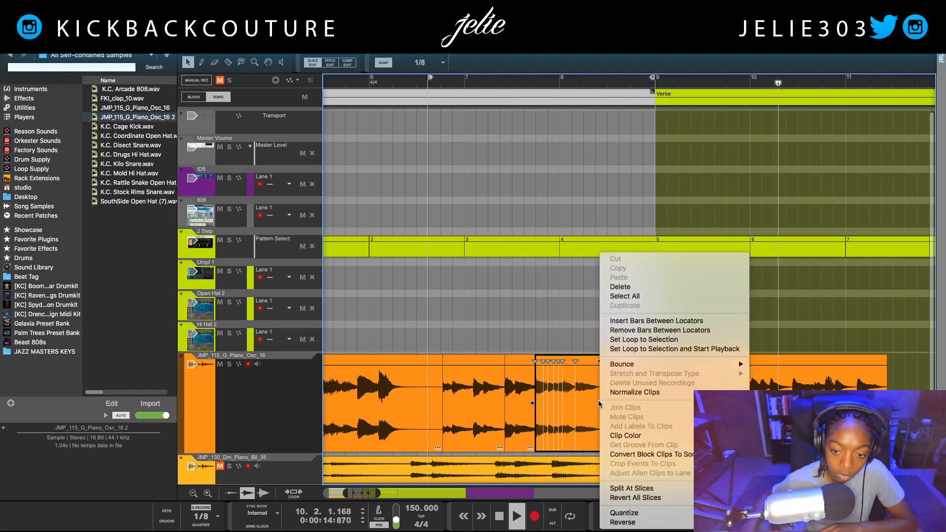
click(636, 489)
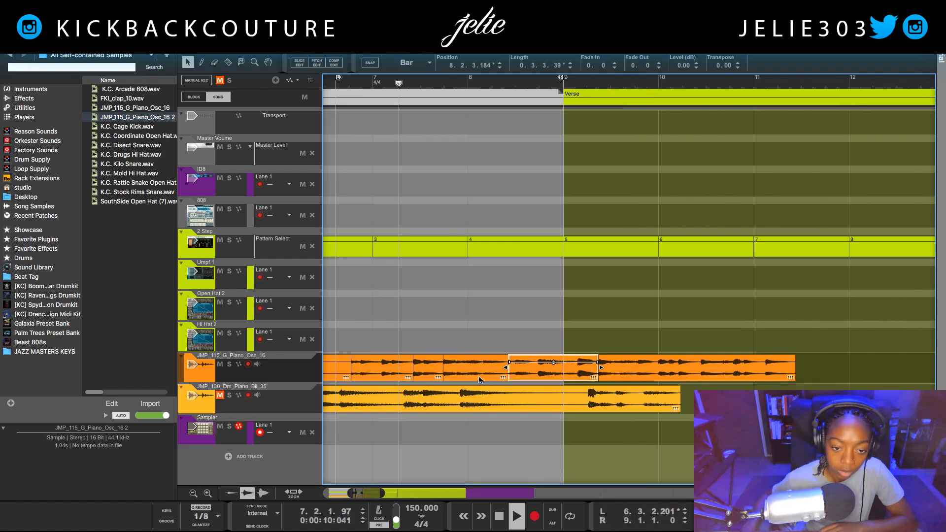
Step: Stop playback and bounce the three consecutive JMP_115_G_Piano_Osc_16 clips starting at 7.2.3.183 to new samples
key(space)
click(428, 379)
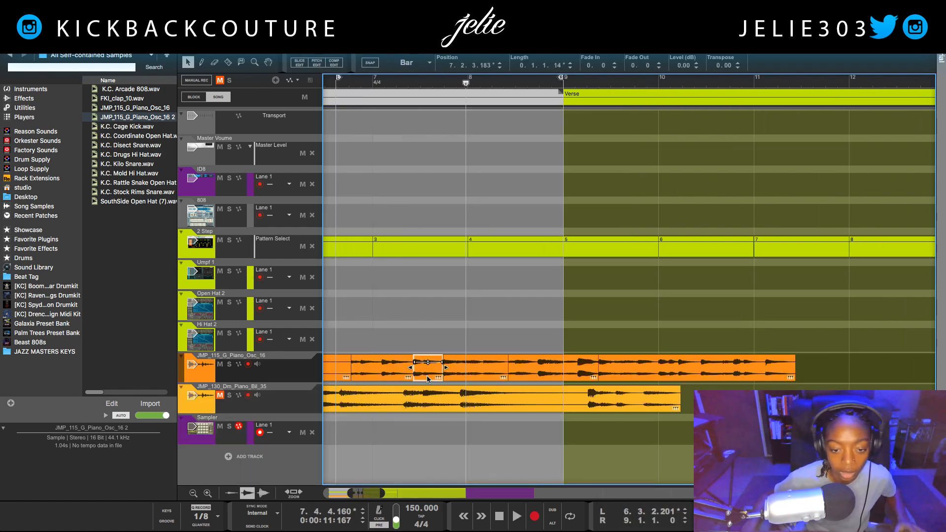
drag(424, 334, 551, 382)
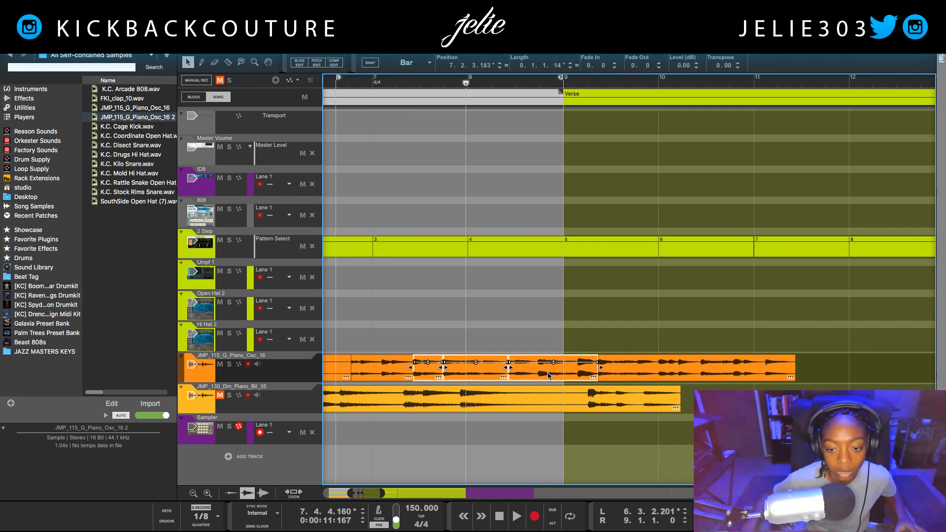
right_click(560, 356)
mouse_move(594, 345)
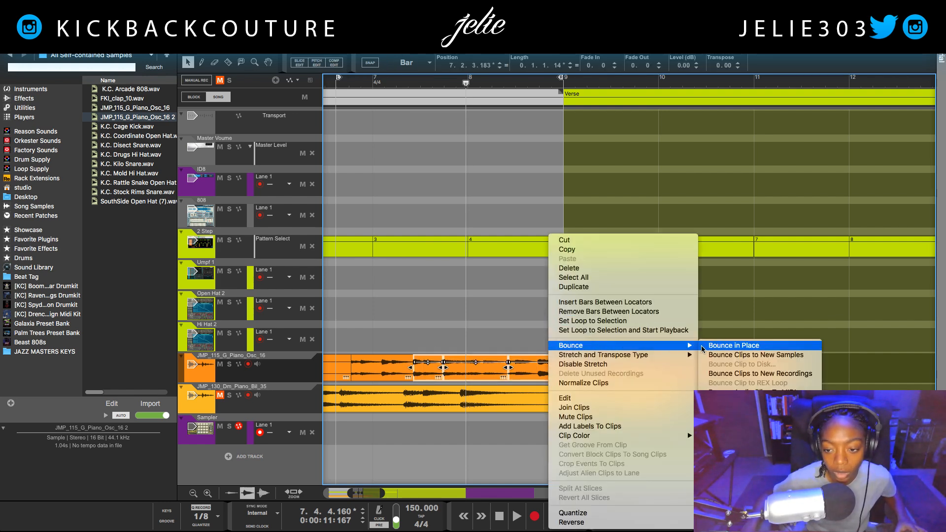
click(745, 355)
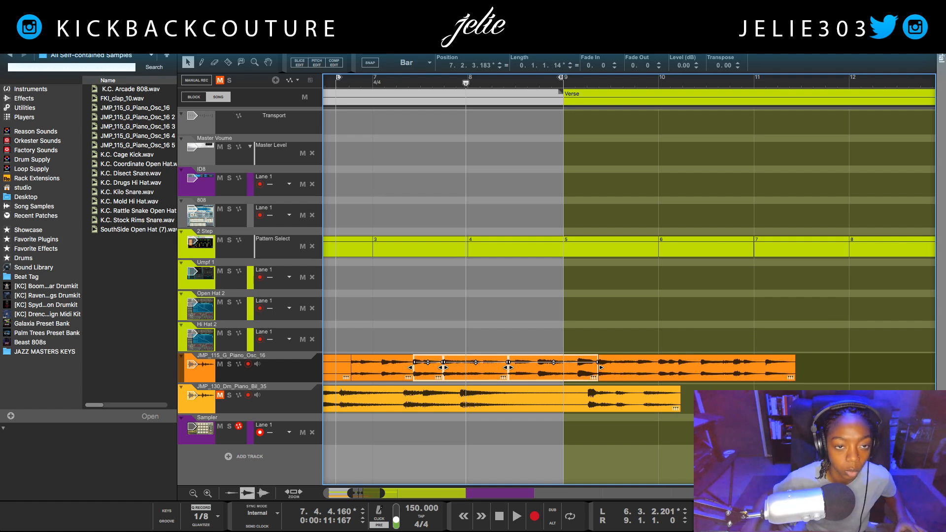
Step: In the rack, load JMP_115_G_Piano_Osc_16 3, 4 and 5 onto pads 3, 4 and 5 of the Sampler
key(F6)
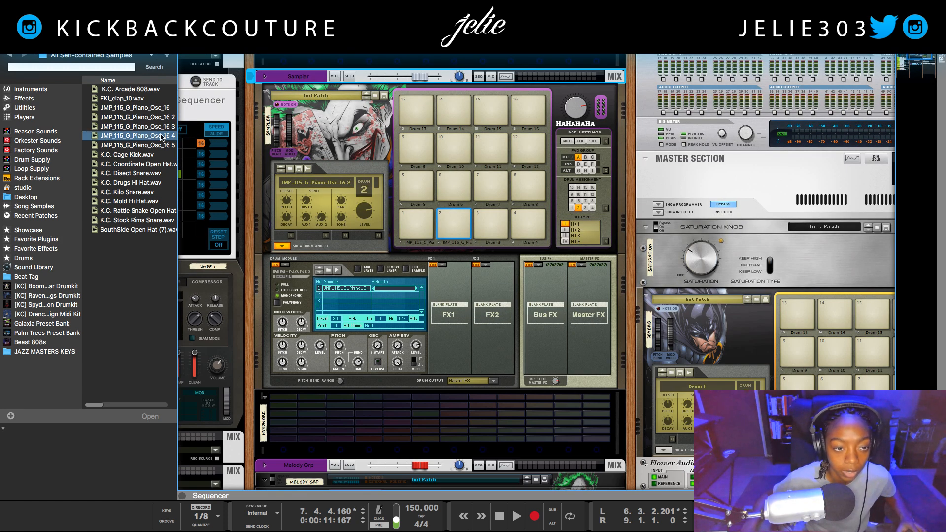
click(162, 126)
drag(162, 131, 490, 225)
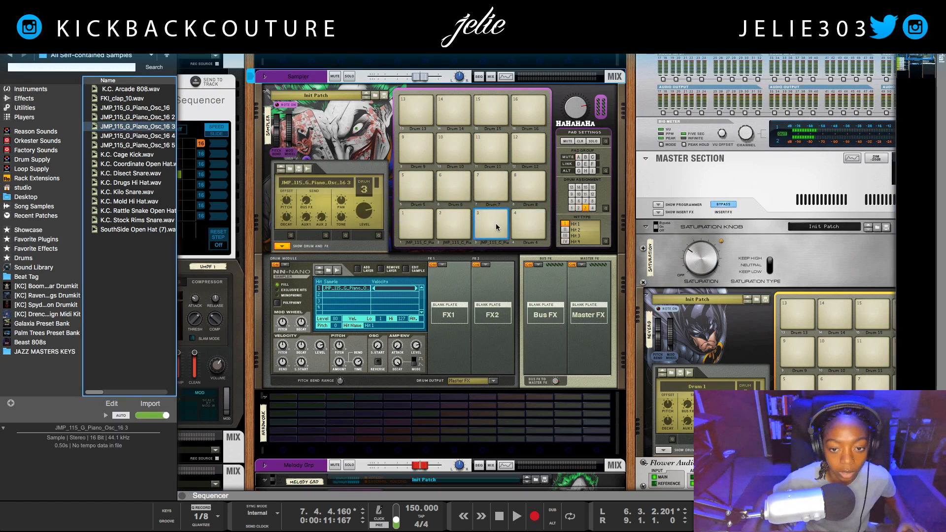
drag(162, 136, 417, 188)
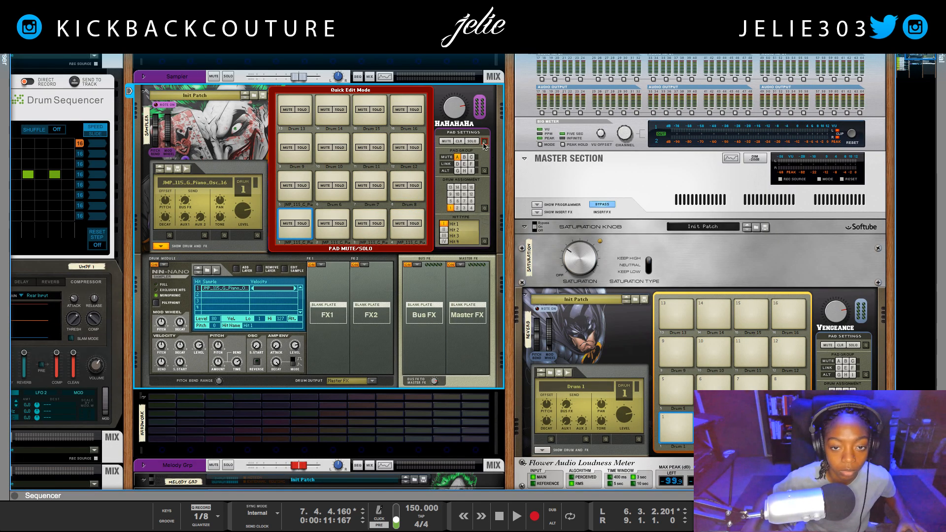
Step: Leave the Sampler's pad mute/solo quick edit mode and assign pads 3, 4 and 5 to mute group A
click(484, 141)
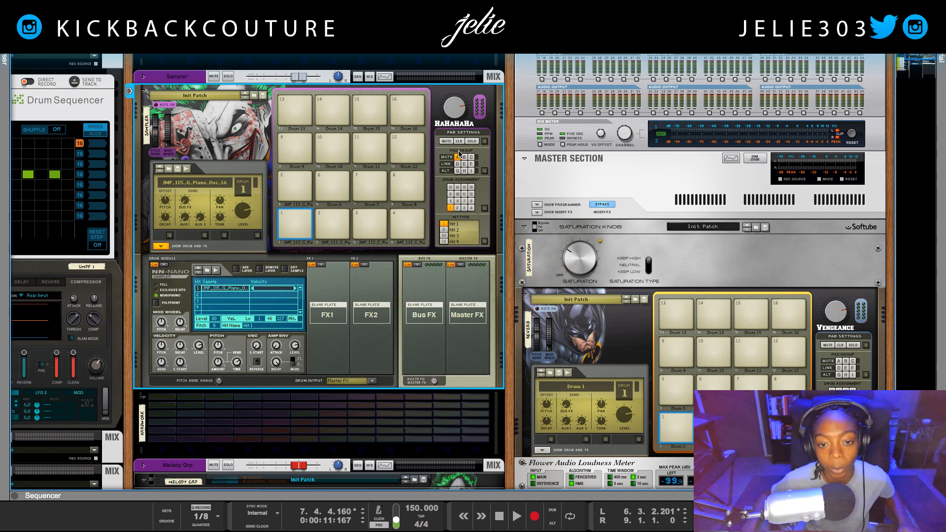
click(367, 226)
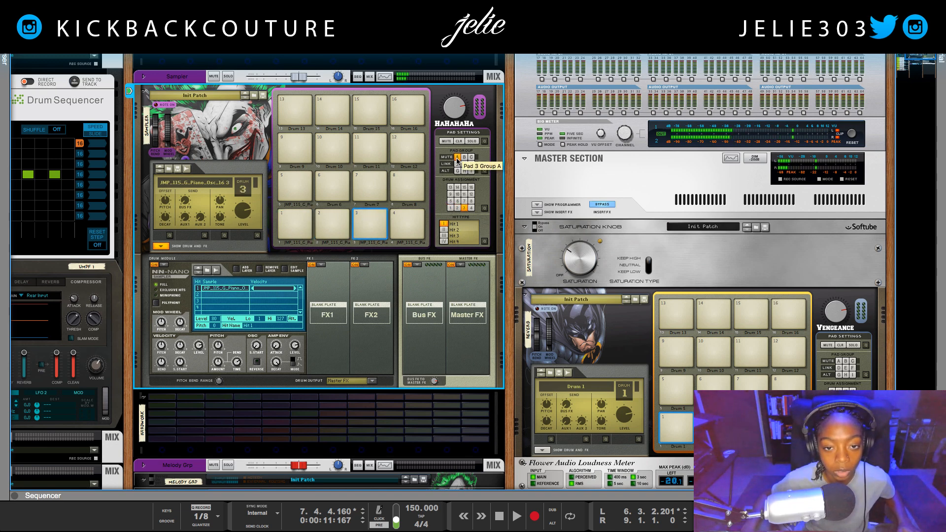
click(416, 226)
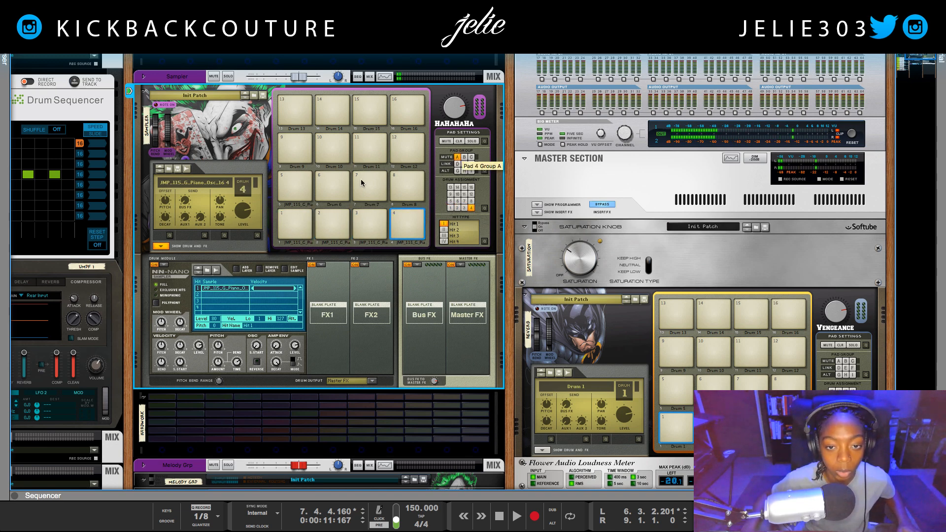
click(296, 183)
click(458, 156)
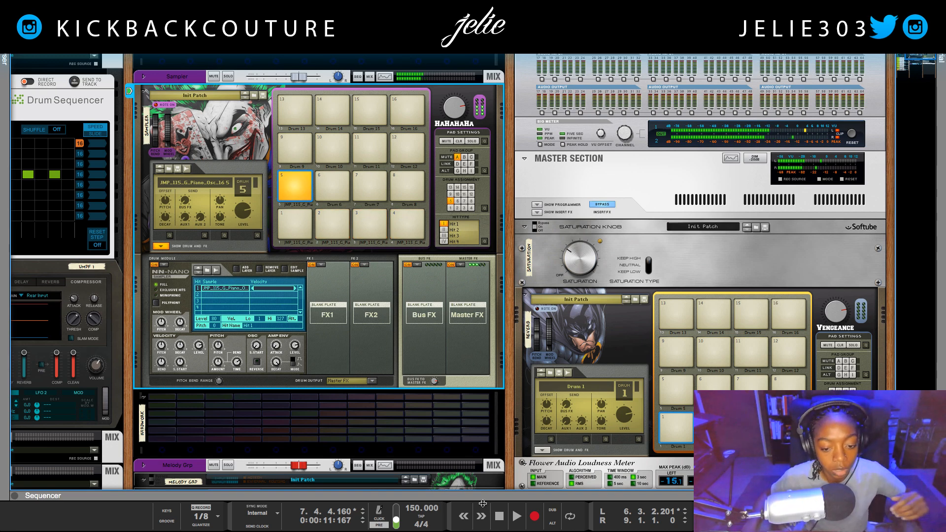
Step: Enlarge the sequencer view and delete the JMP_115_G_Piano_Osc_16 track
drag(483, 502, 383, 197)
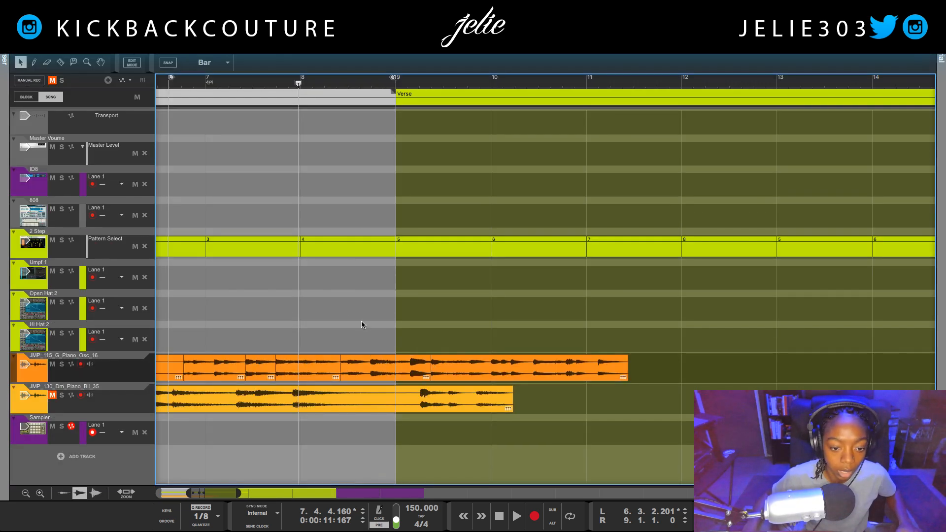
scroll(362, 324, left, 5)
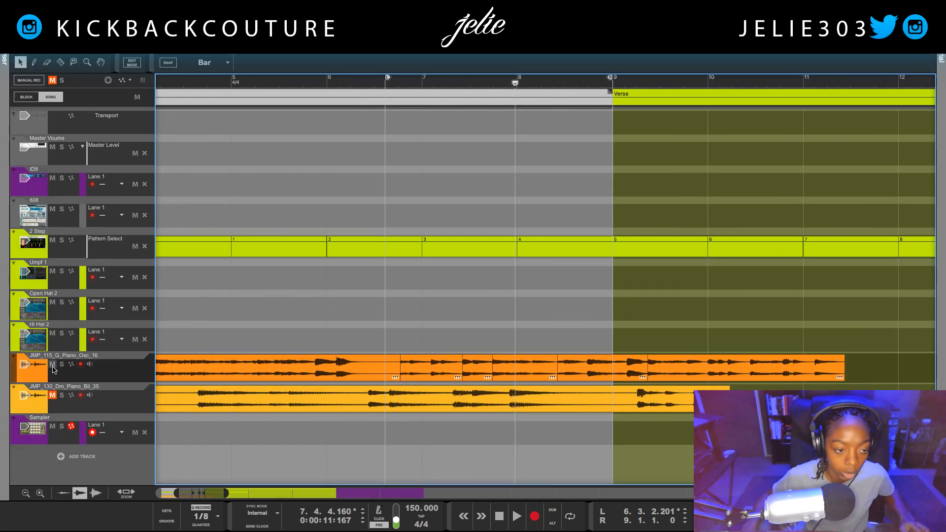
click(42, 366)
key(Delete)
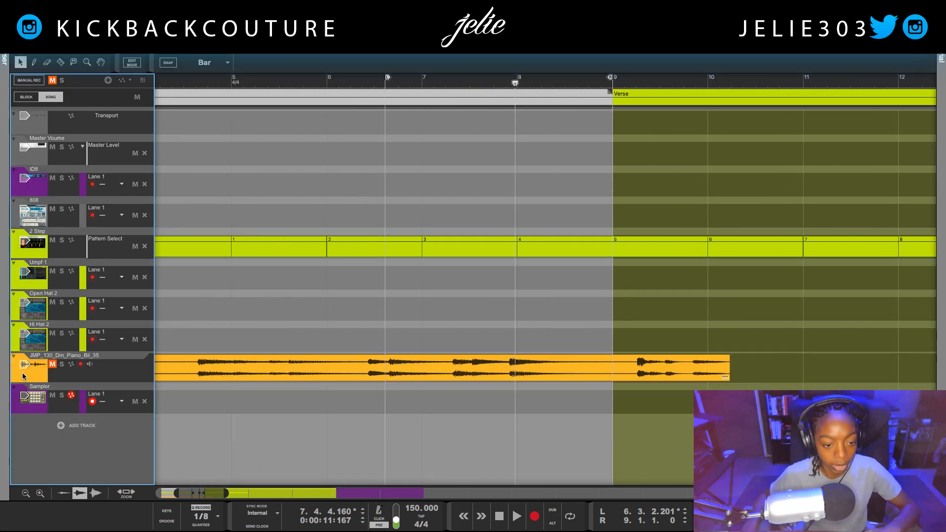
Step: Unmute the JMP_130_Dm_Piano_Bil_35 track, return to the song start and play it
click(188, 409)
click(53, 364)
click(299, 417)
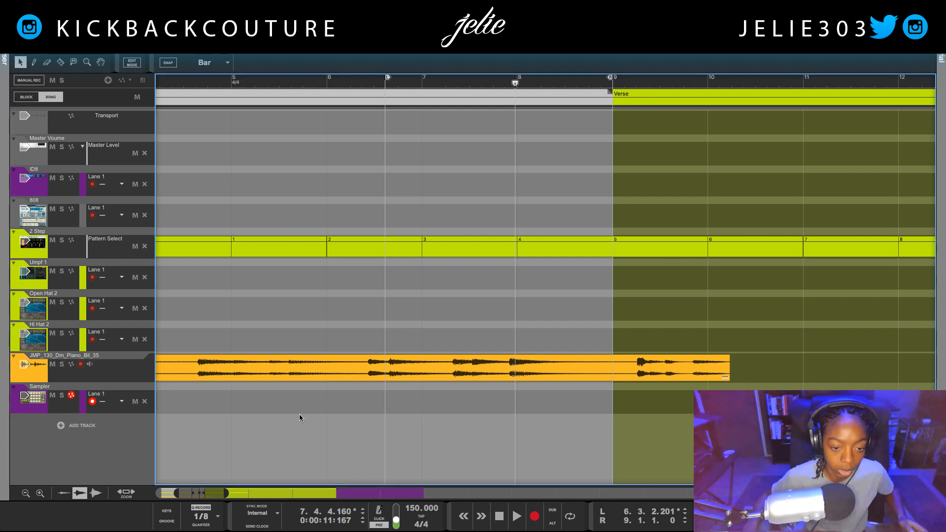
key(shift+Return)
key(space)
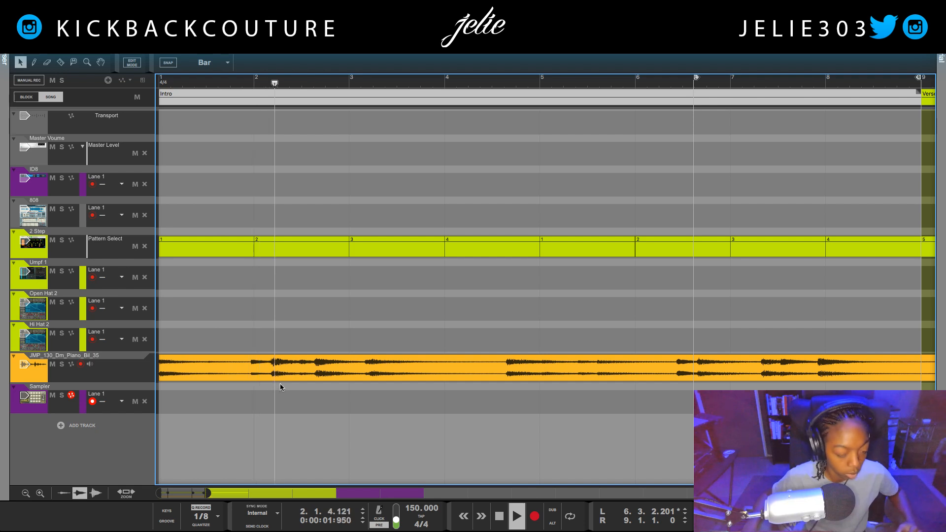
Step: Open the JMP_130_Dm_Piano_Bil_35 clip for slice editing and replay its opening bar
click(303, 372)
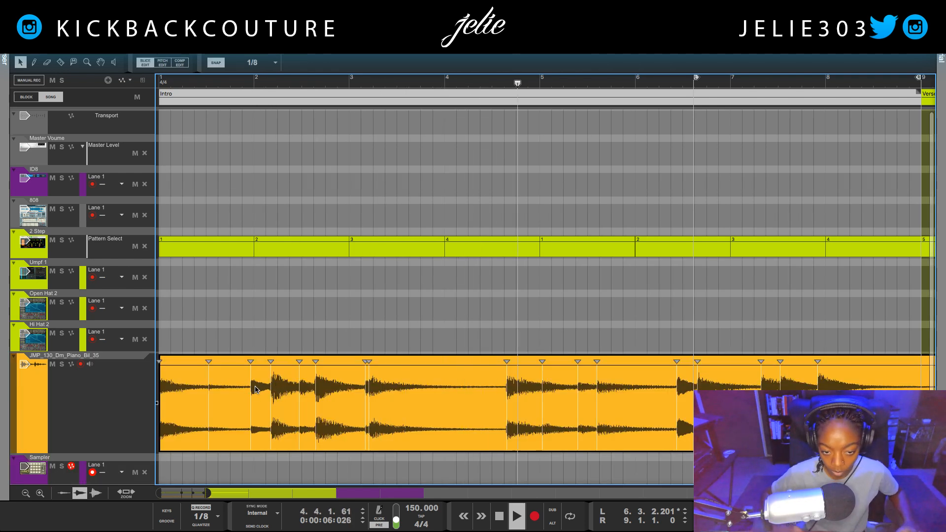
key(space)
key(space)
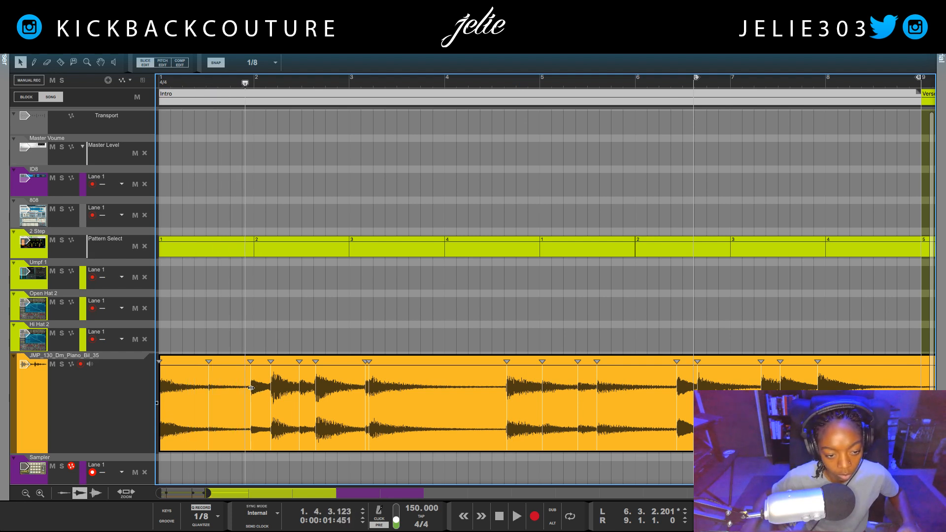
Step: Split the JMP_130_Dm_Piano_Bil_35 clip at the slice marker just before bar 2 and select its opening section
right_click(251, 391)
click(301, 452)
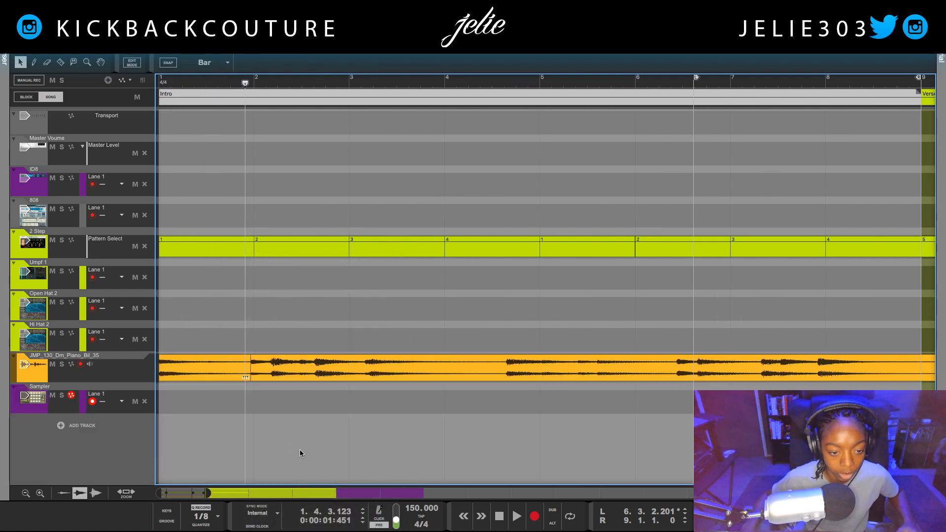
click(221, 380)
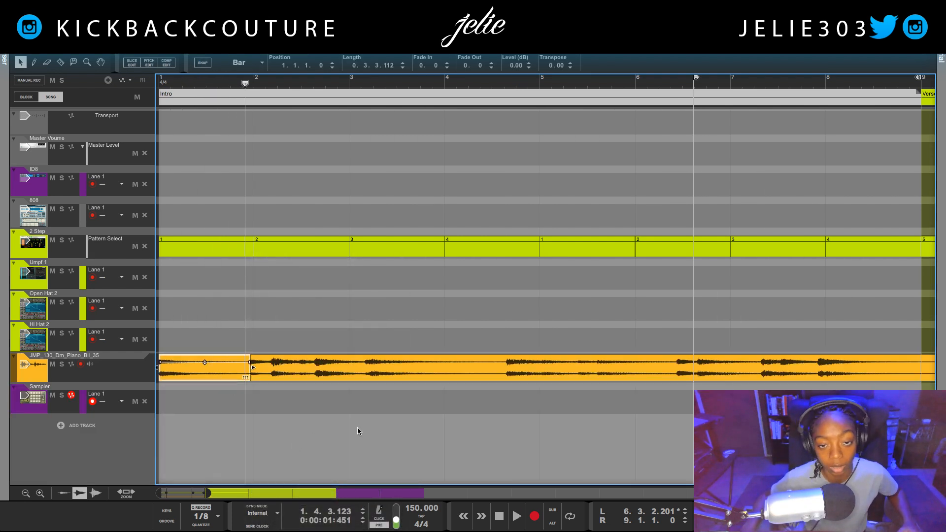
Step: Audition the remaining piano clip from about bar 3 and split it at the slice marker shortly after bar 3
click(340, 83)
key(space)
double_click(393, 369)
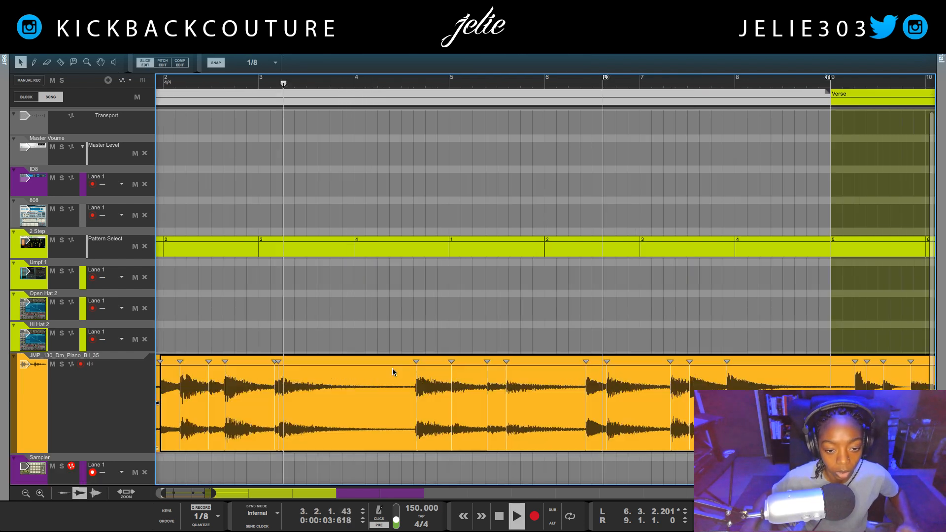
key(space)
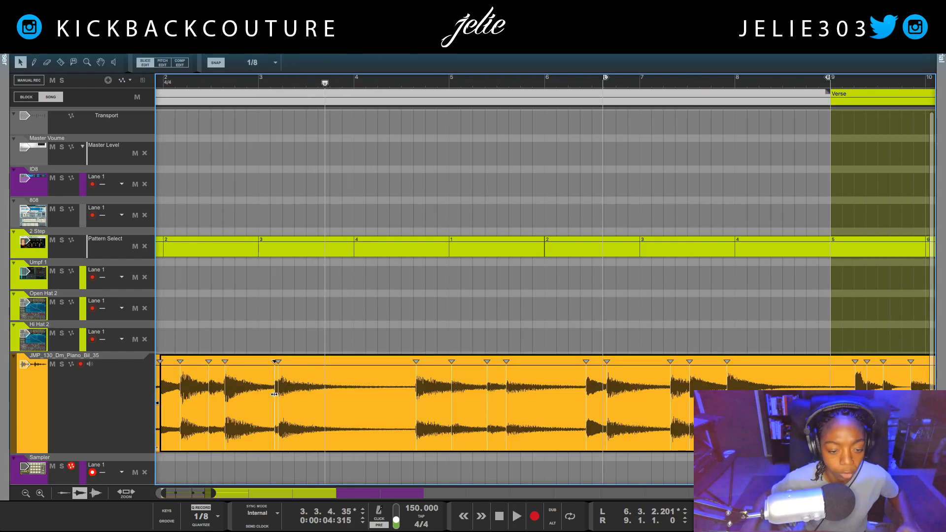
right_click(274, 394)
click(327, 491)
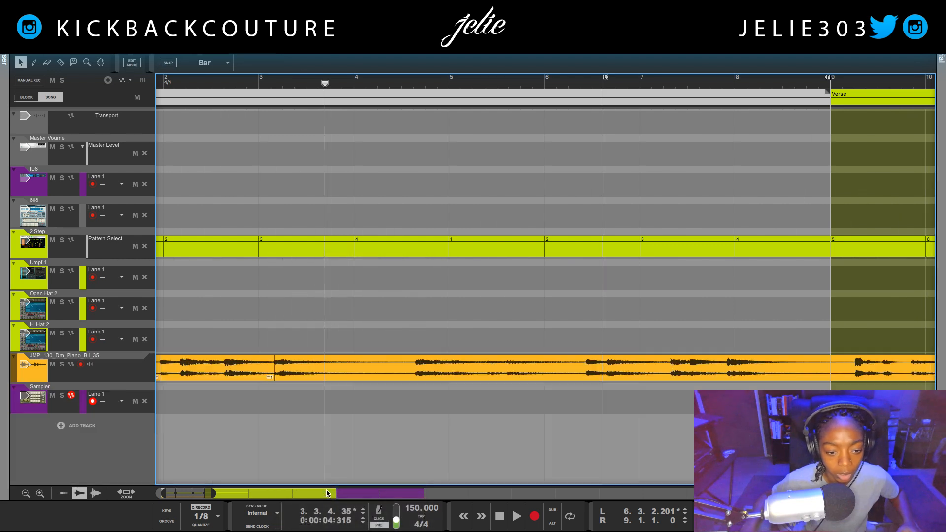
Step: Split the piano clip at the slice marker midway through bar 4 and delete the section spanning roughly bars 2 to 3
click(330, 370)
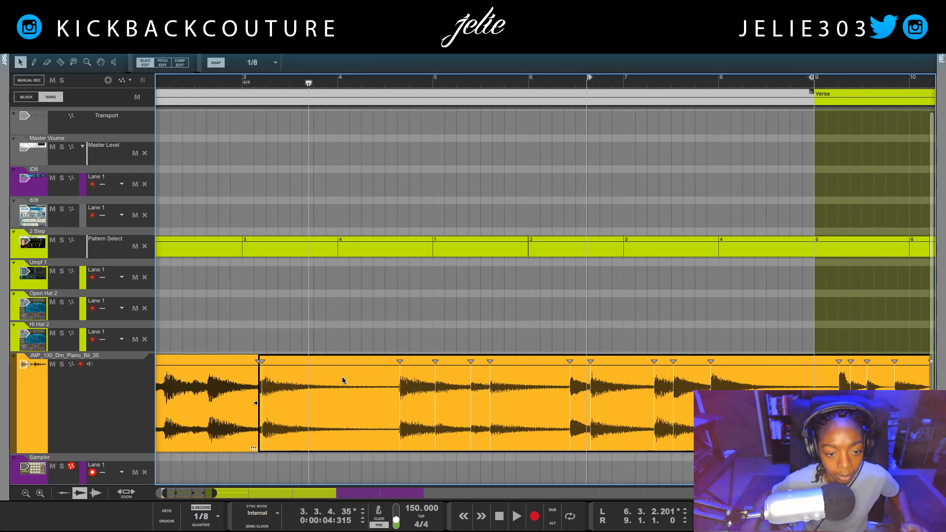
right_click(399, 401)
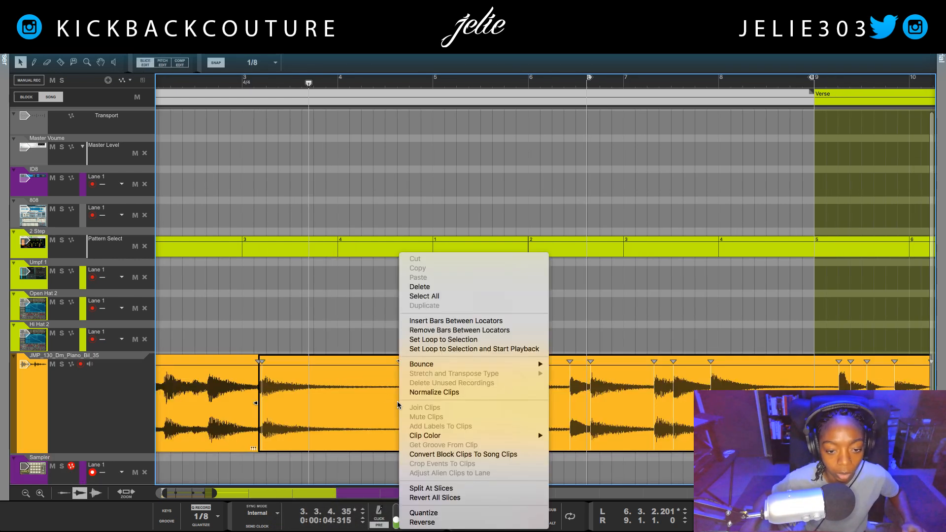
click(431, 487)
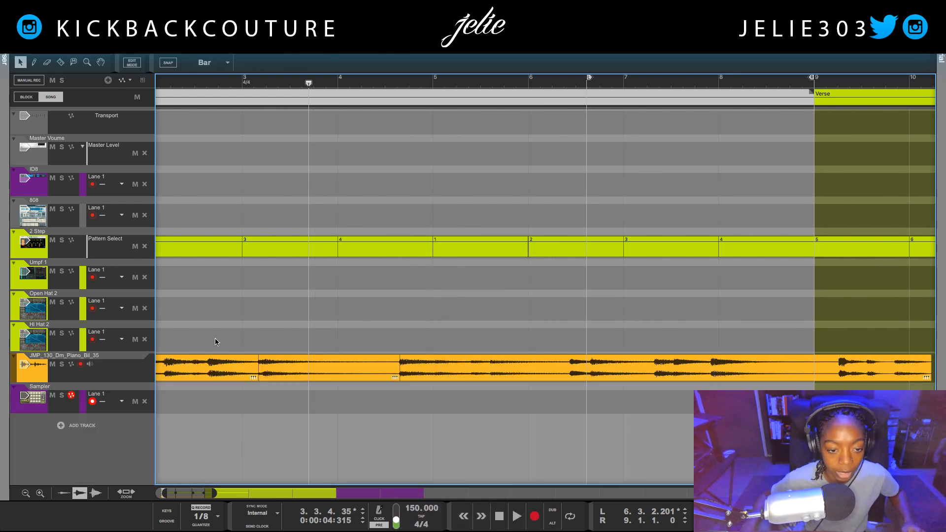
click(216, 373)
key(Delete)
Step: Bounce the opening piano section and the one running from bar 3 to mid-bar 4 to new samples
drag(338, 340, 1, 420)
right_click(163, 375)
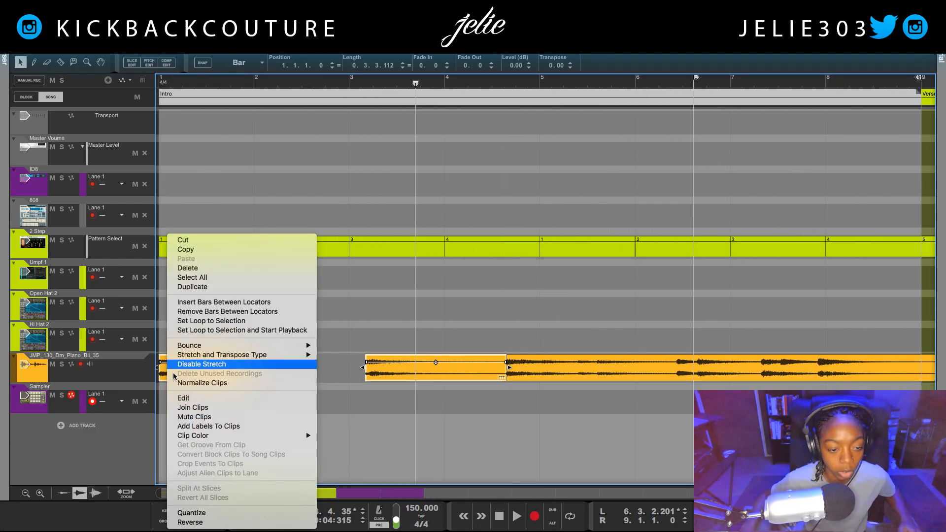
mouse_move(236, 356)
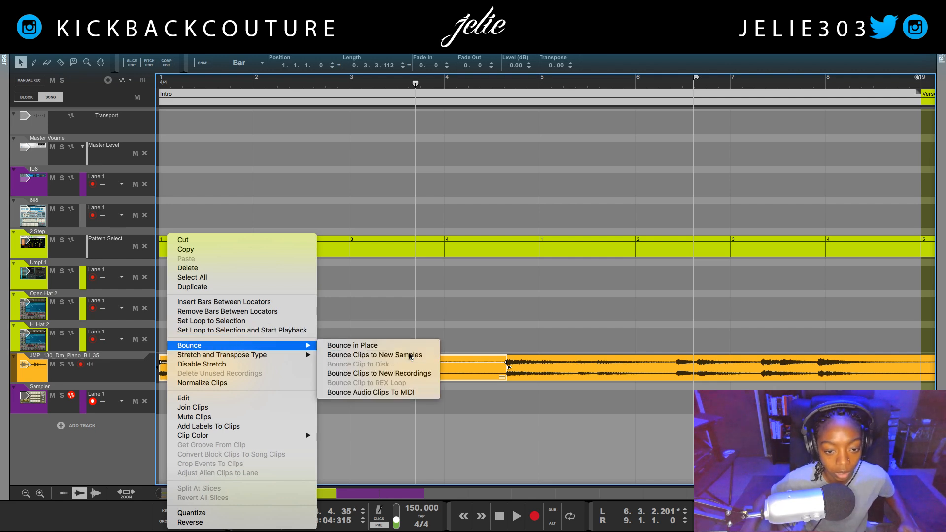
click(411, 355)
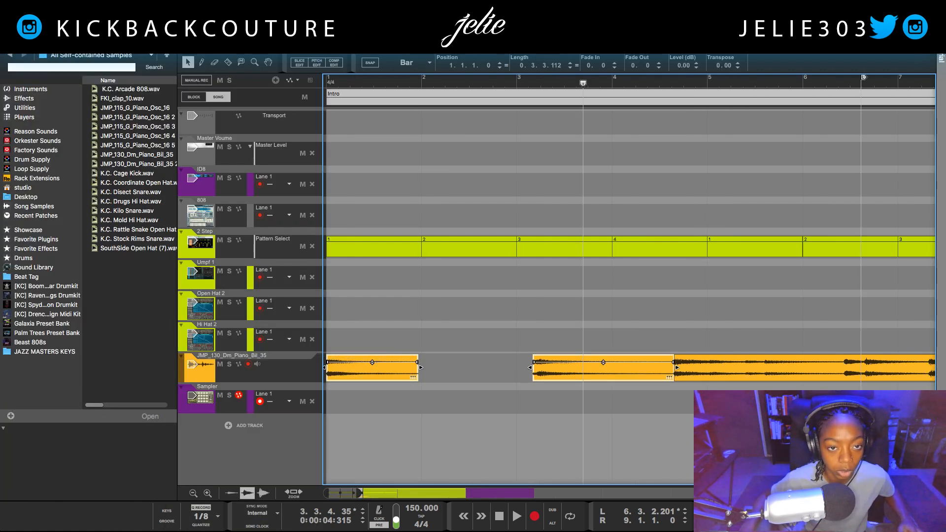
Step: Load the samples JMP_130_Dm_Piano_Bil_35 and JMP_130_Dm_Piano_Bil_35 2 onto the Sampler's pads 6 and 7
key(F6)
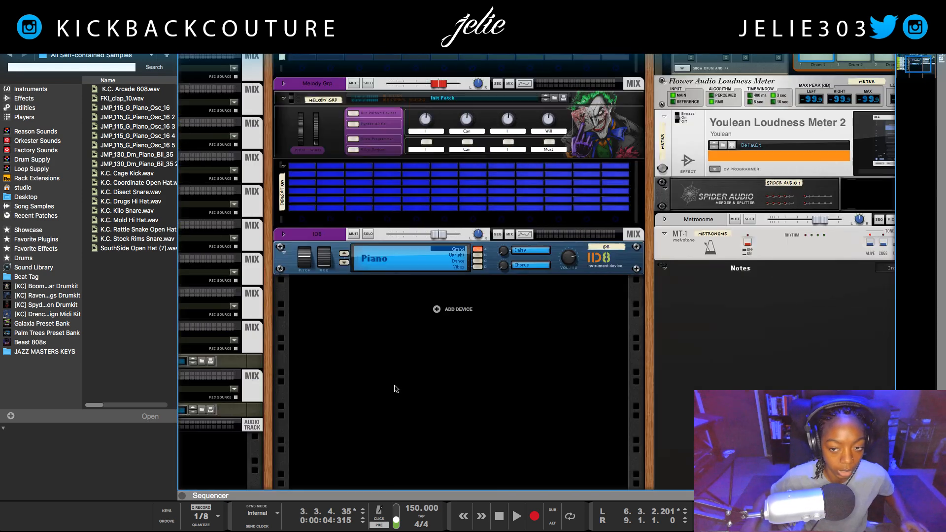
scroll(397, 389, up, 10)
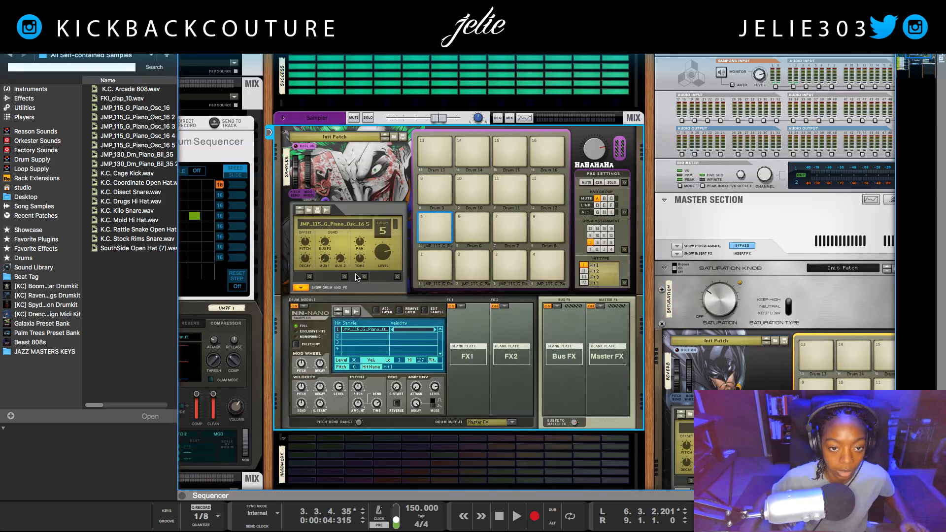
click(145, 231)
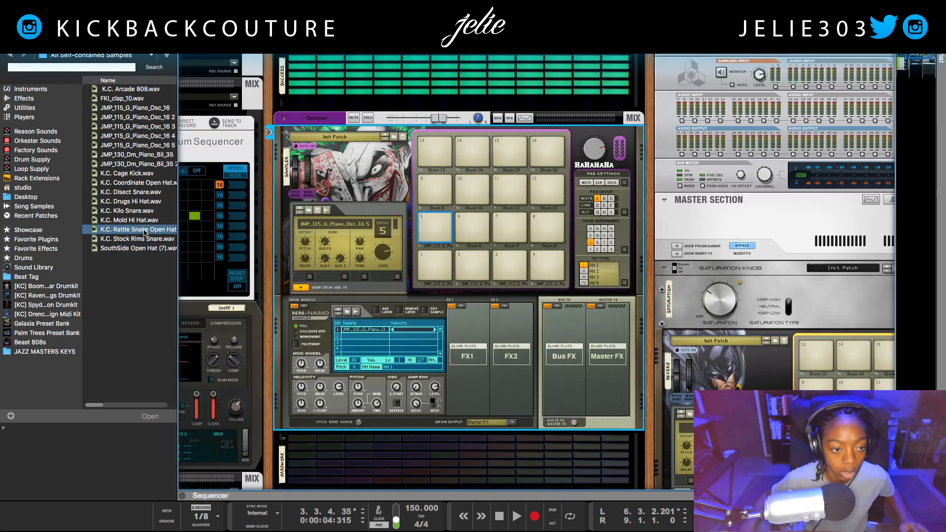
drag(132, 154, 472, 228)
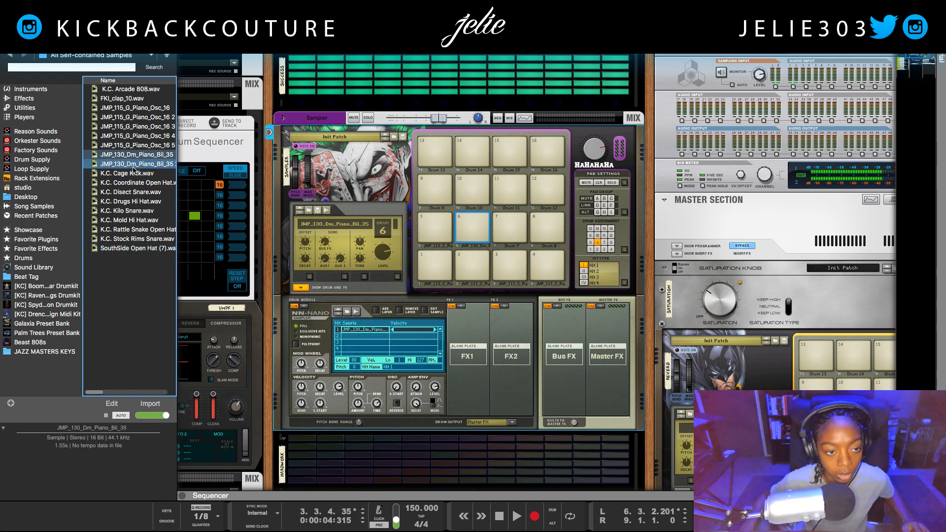
drag(133, 167, 486, 240)
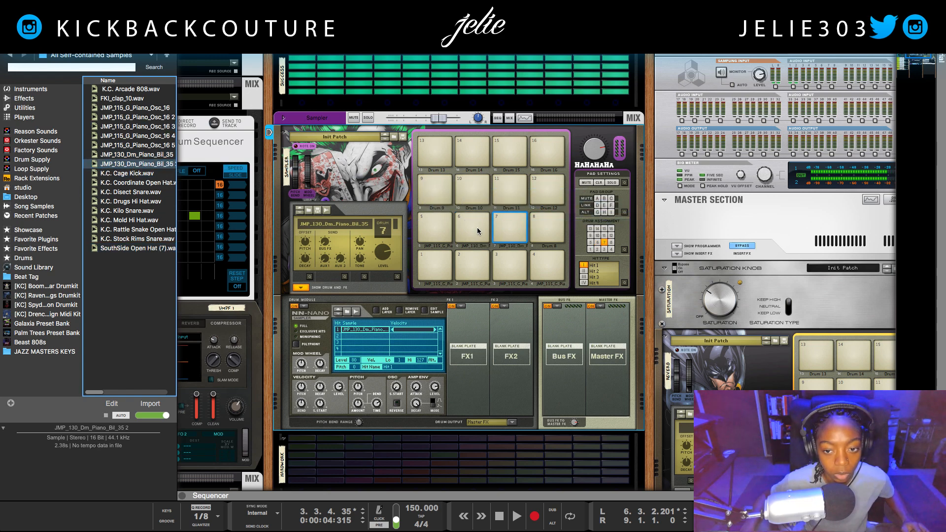
click(478, 231)
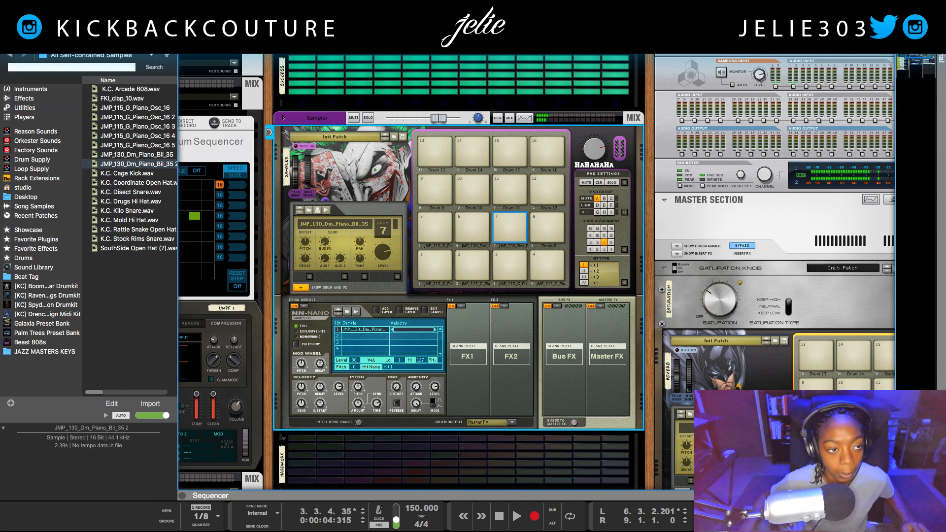
Step: Hide the browser, enlarge the sequencer and delete the JMP_130_Dm_Piano_Bil_35 track
click(5, 26)
drag(352, 494, 352, 55)
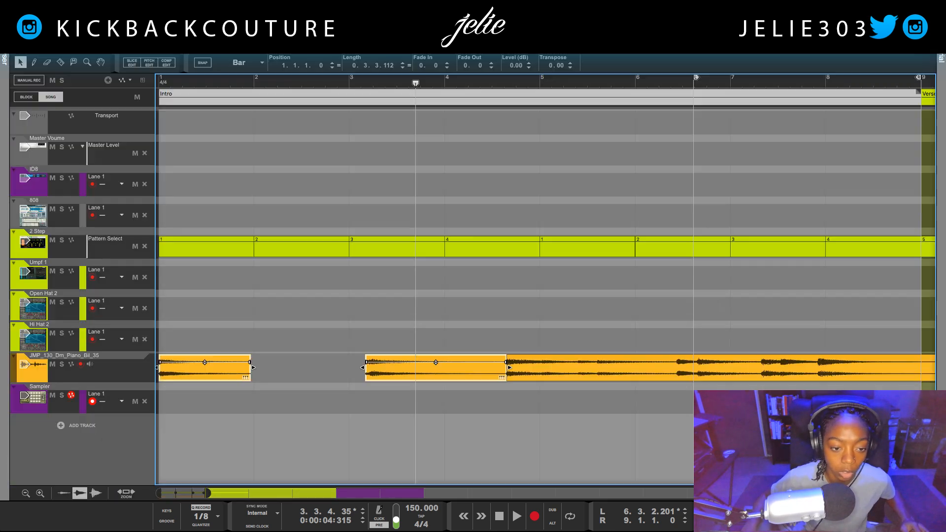
click(17, 366)
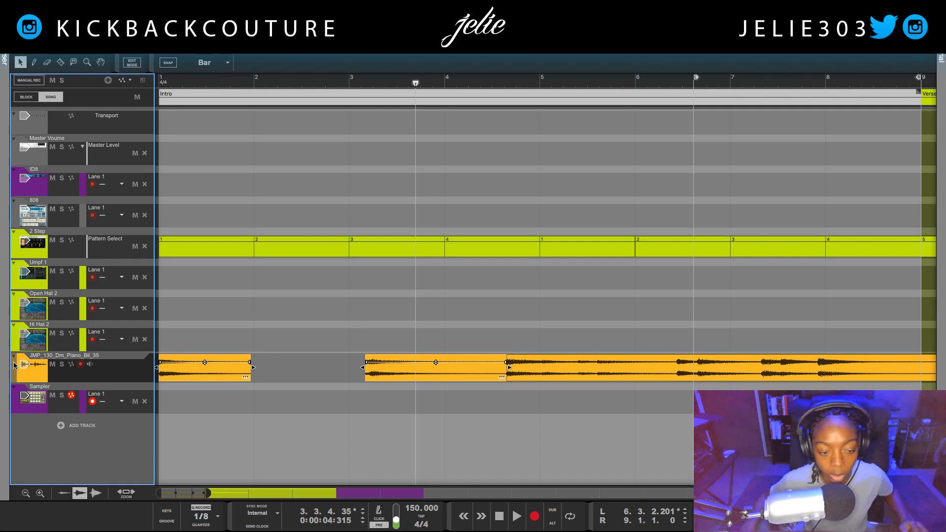
key(Delete)
click(268, 349)
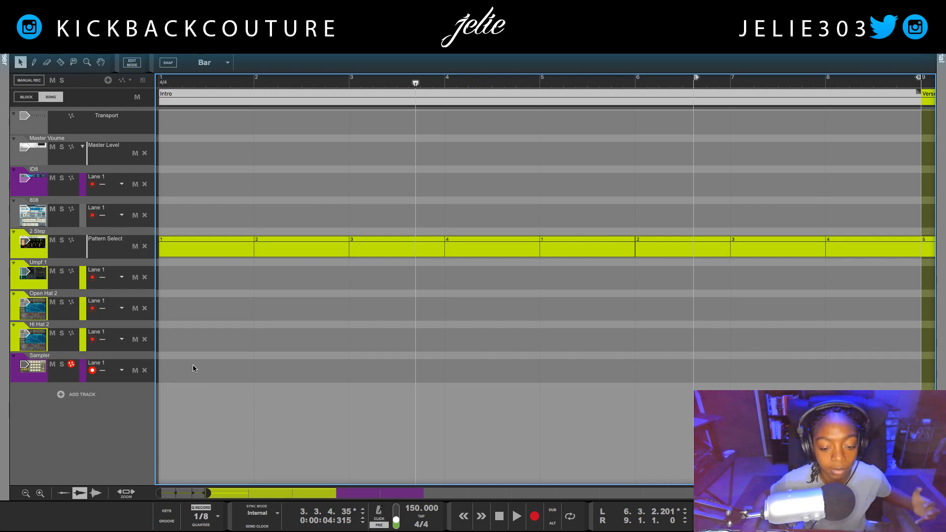
Step: Return to the rack, expand the Sampler's mix channel and show its insert effects section
key(F6)
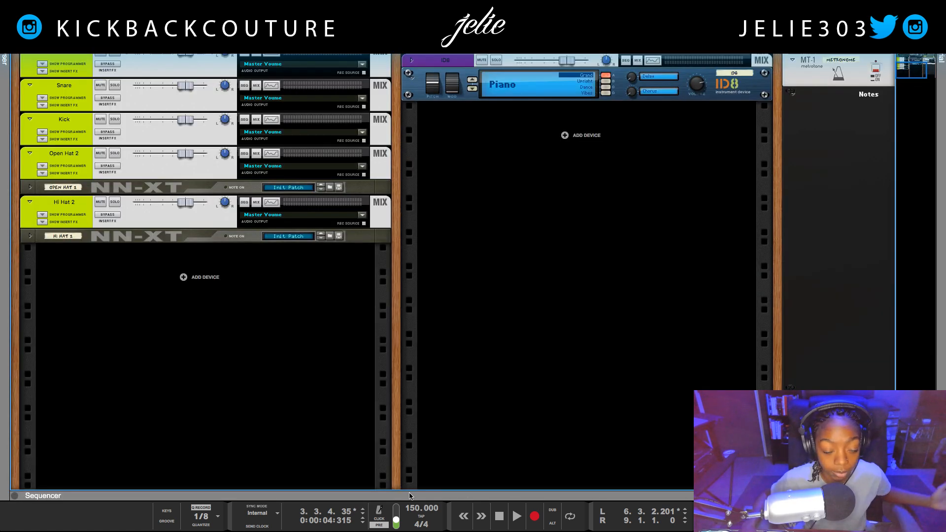
scroll(430, 227, up, 5)
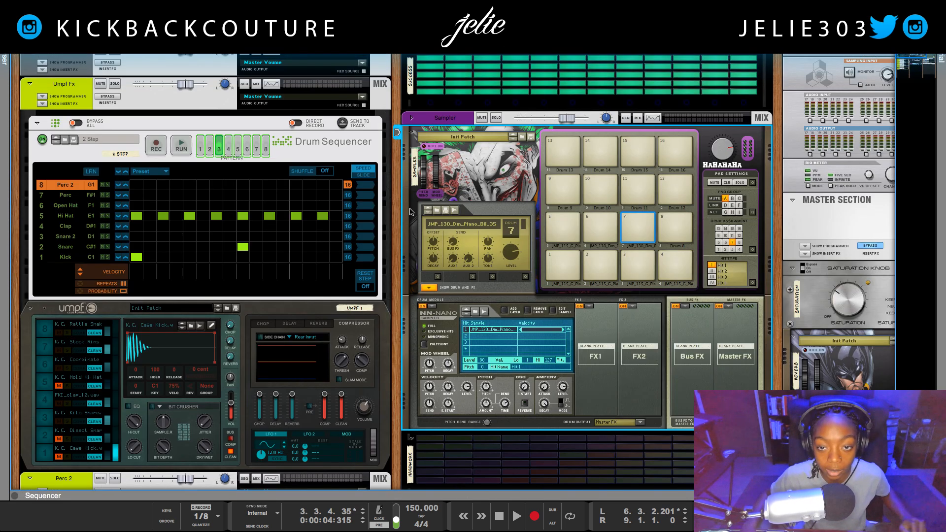
scroll(458, 292, right, 3)
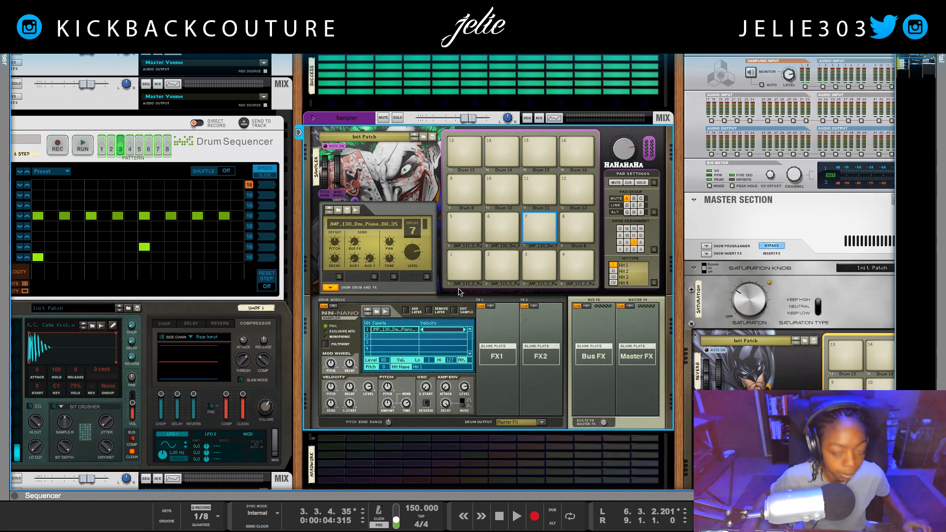
click(314, 123)
click(313, 119)
click(325, 137)
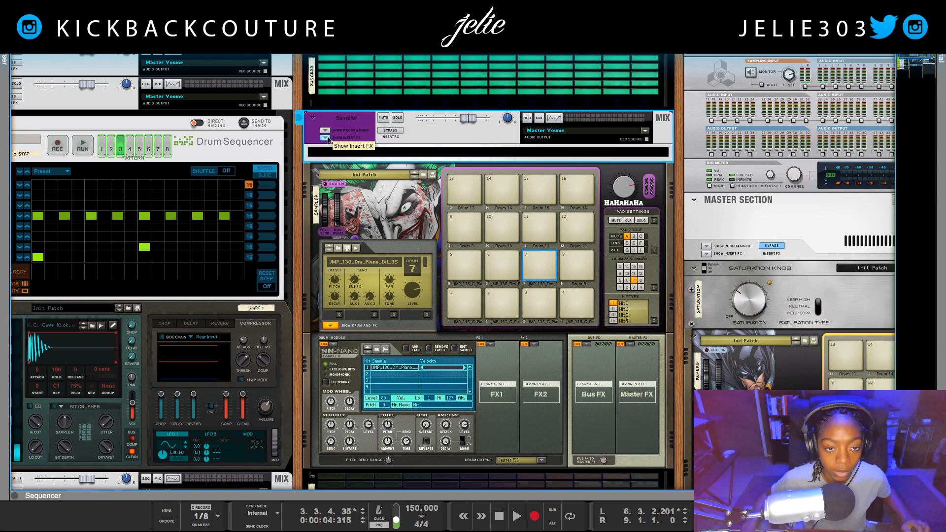
Step: Add the iZotope Vinyl effect to the Sampler channel's insert effects
right_click(334, 154)
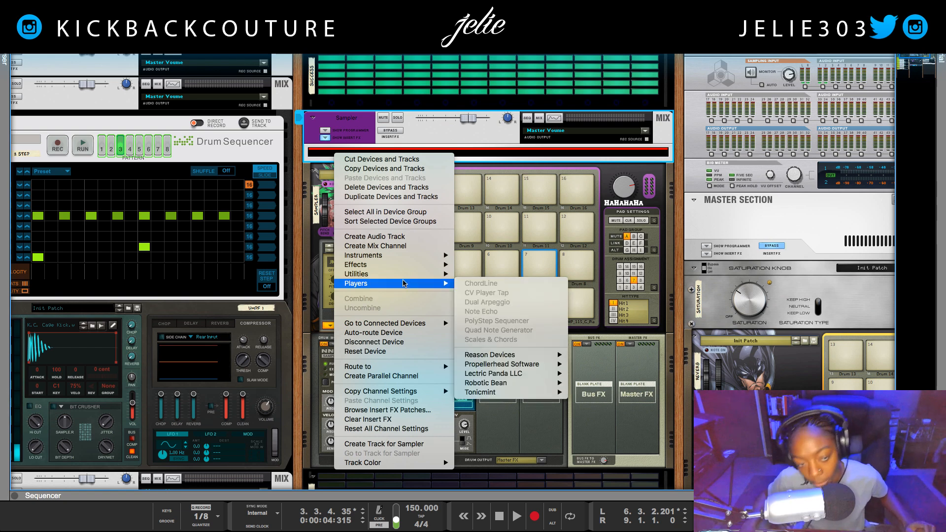
mouse_move(390, 274)
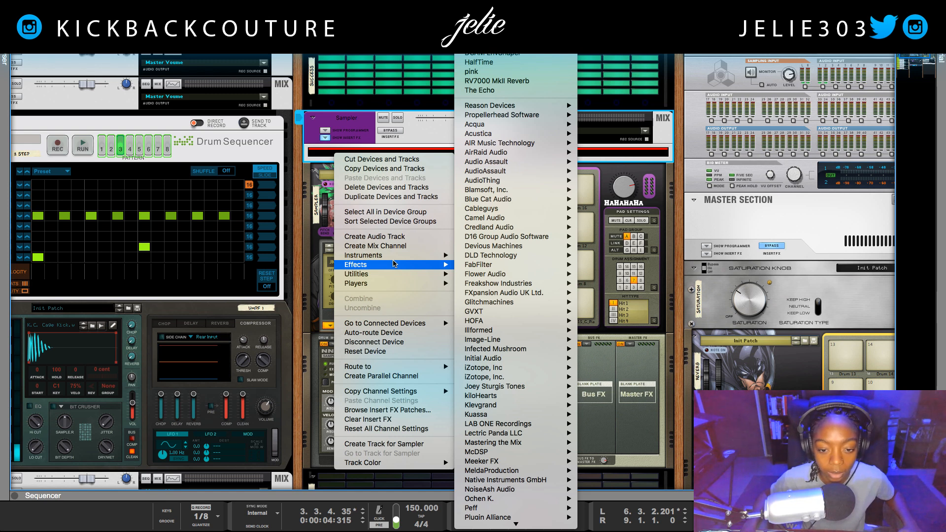
mouse_move(541, 423)
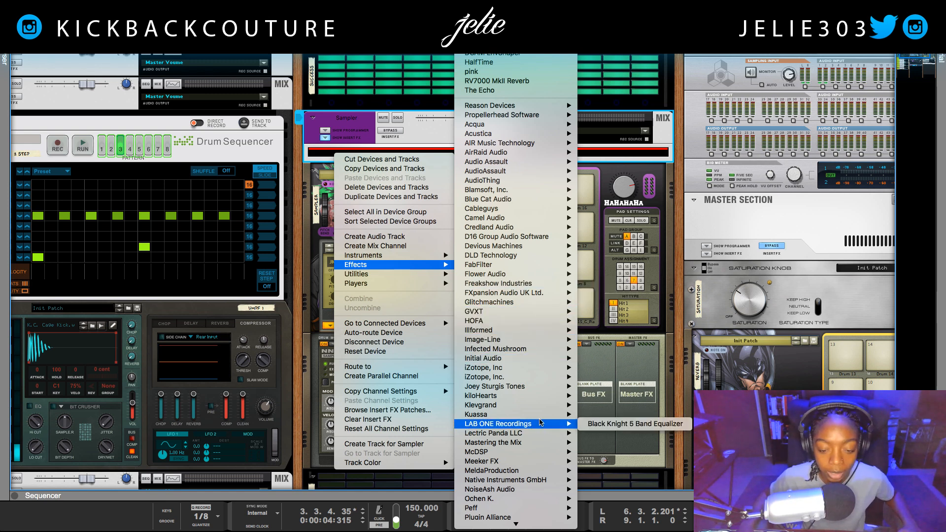
mouse_move(500, 306)
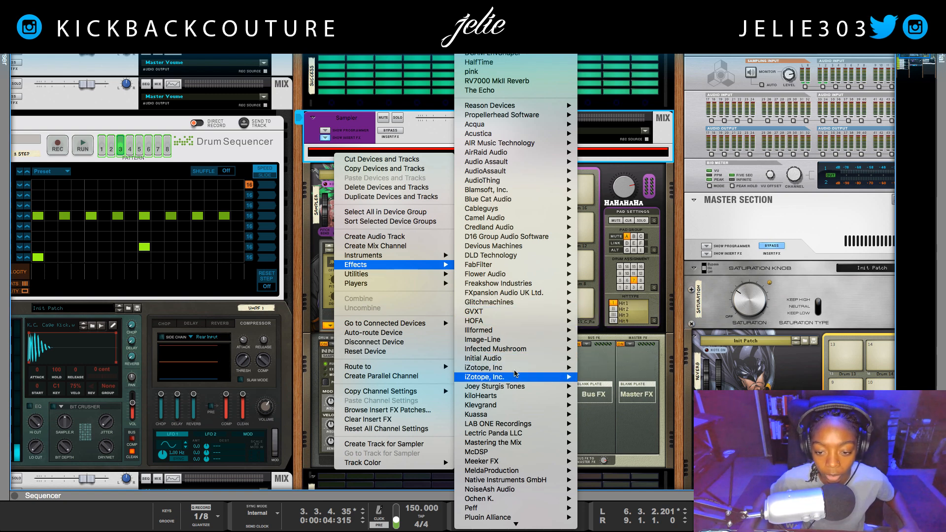
mouse_move(515, 374)
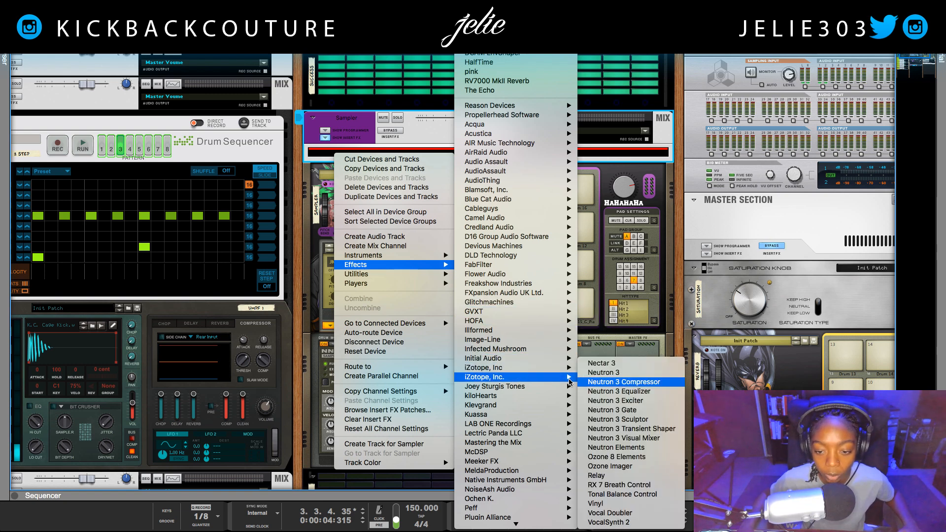
click(628, 504)
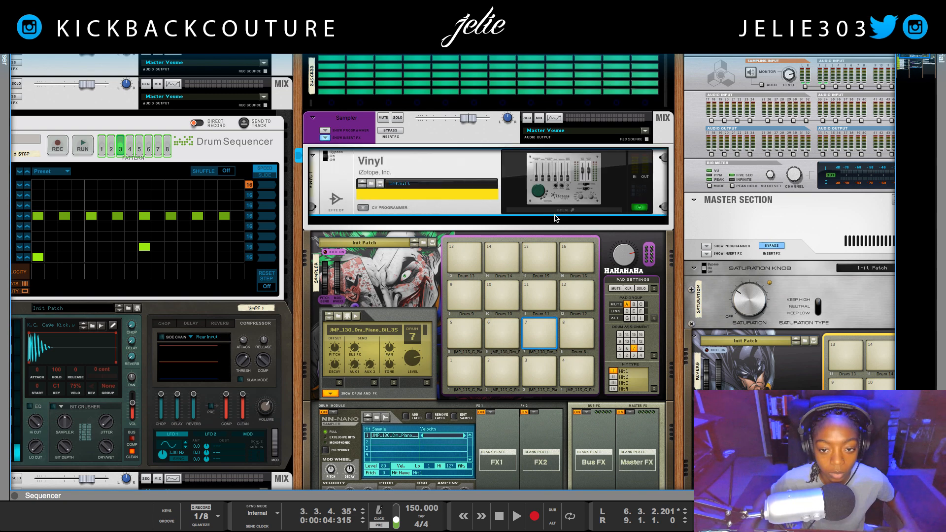
Step: Open Vinyl's interface and raise Wear, Electrical Noise and Mechanical Noise moderately and Warp Depth to about halfway during playback
click(545, 214)
drag(156, 34, 333, 235)
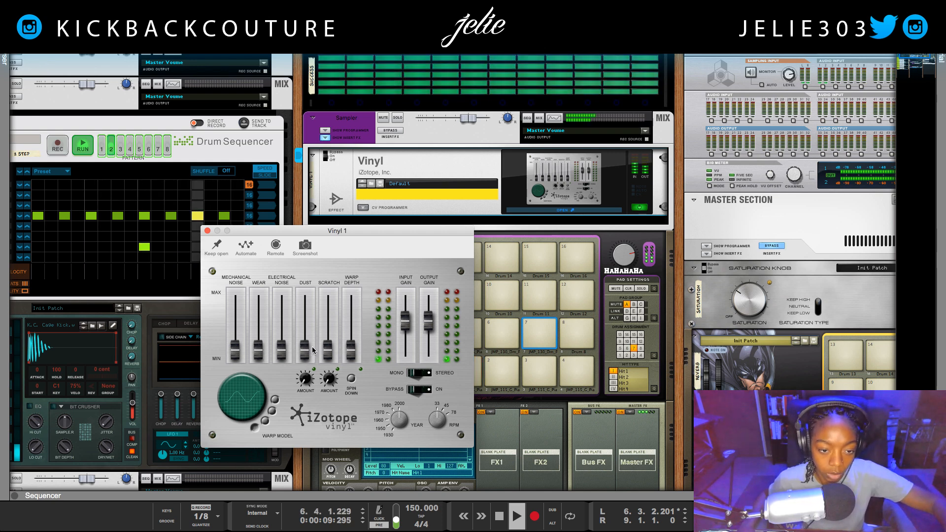
drag(279, 351, 258, 335)
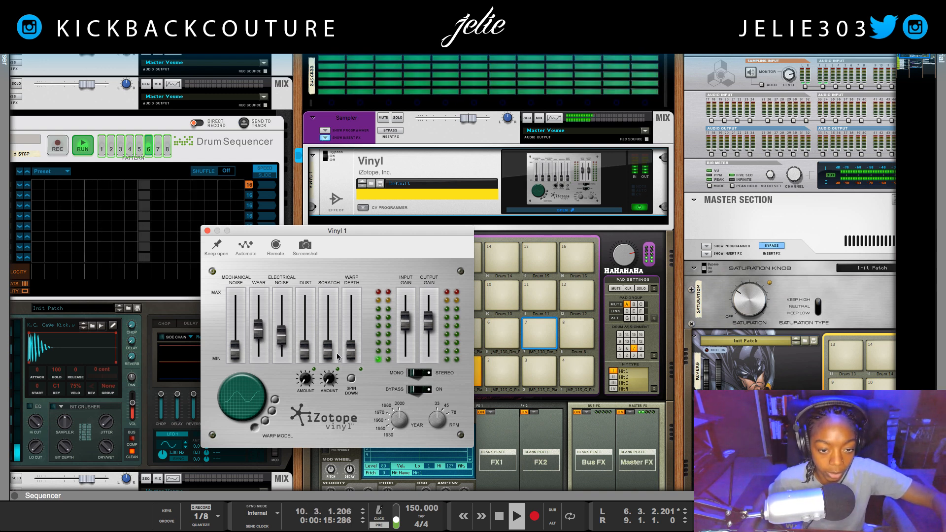
drag(351, 353, 341, 317)
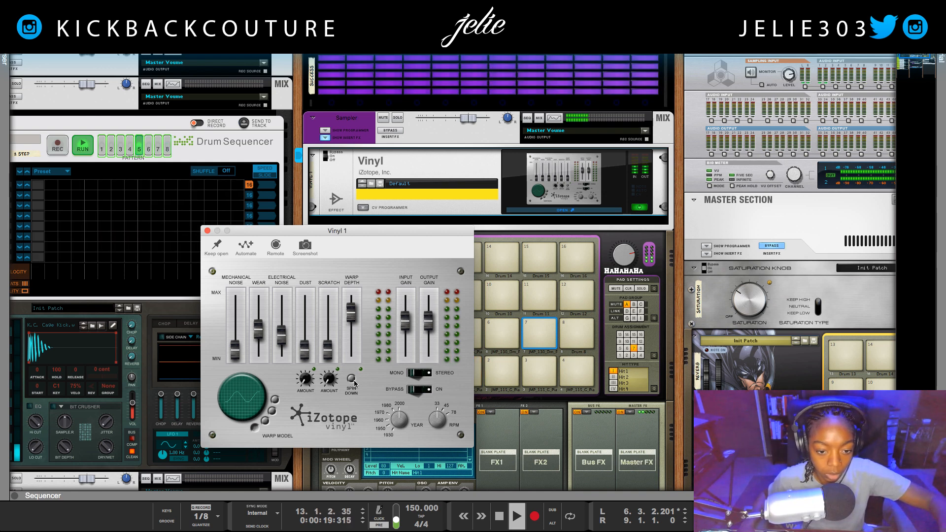
drag(352, 313, 353, 319)
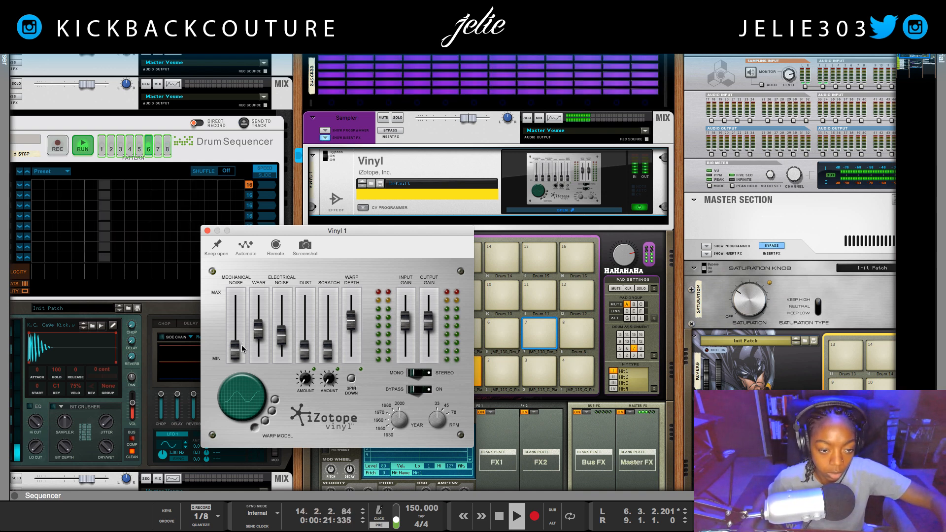
drag(236, 358, 235, 337)
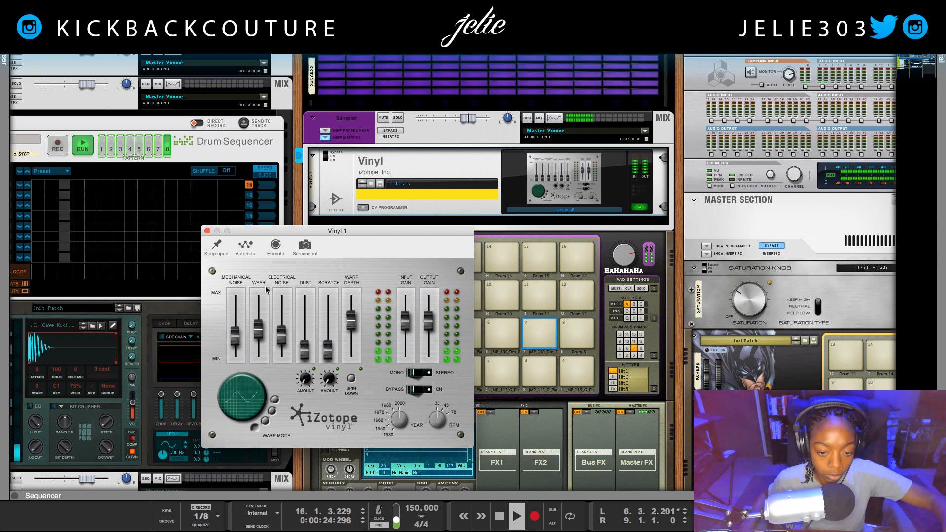
Step: Close Vinyl's interface and enlarge the sequencer
click(208, 230)
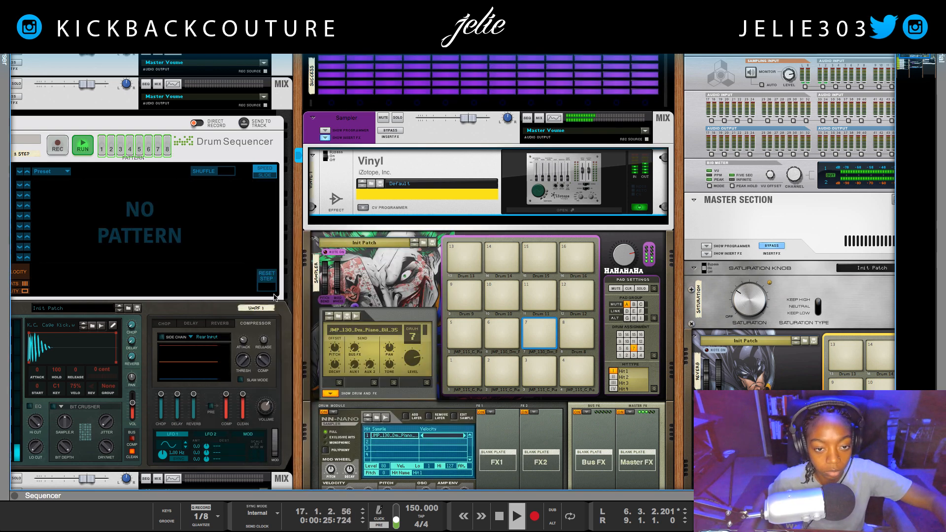
double_click(387, 497)
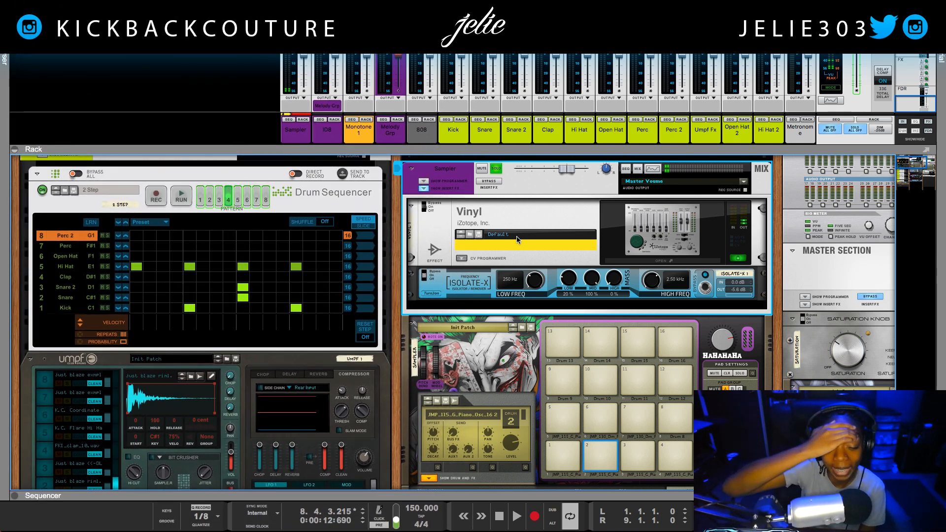
Step: Review the Vinyl and Isolate-X insert effects on the Sampler channel, opening and closing Vinyl's interface
scroll(513, 332, down, 4)
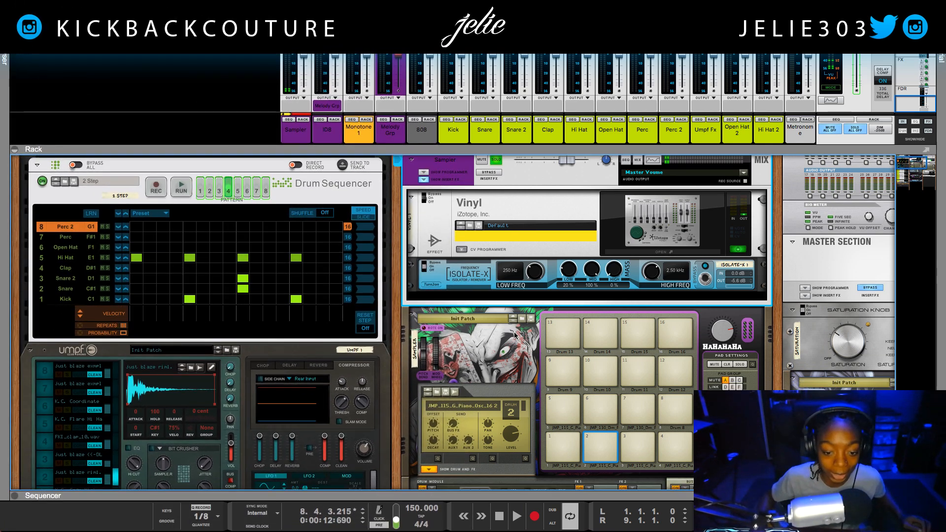
scroll(512, 312, right, 3)
scroll(466, 307, up, 1)
scroll(465, 307, up, 3)
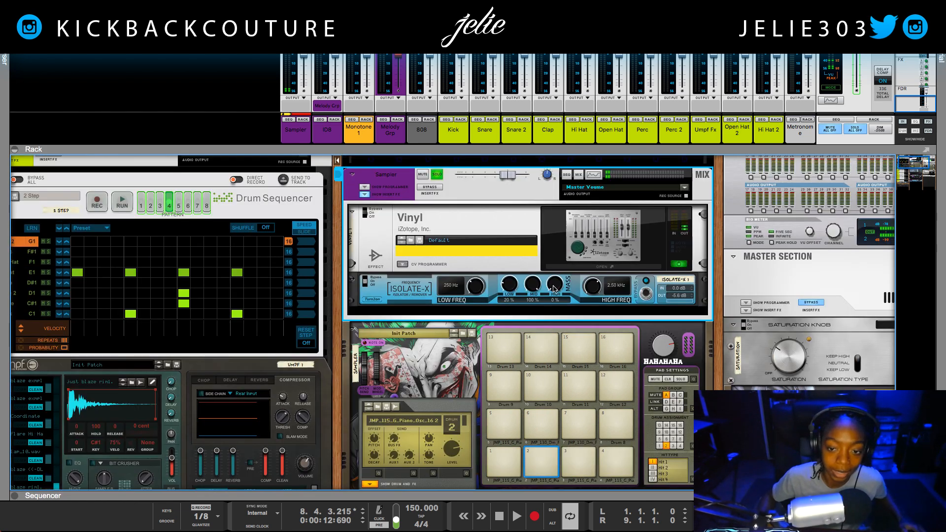
click(597, 268)
drag(720, 77, 597, 146)
click(424, 143)
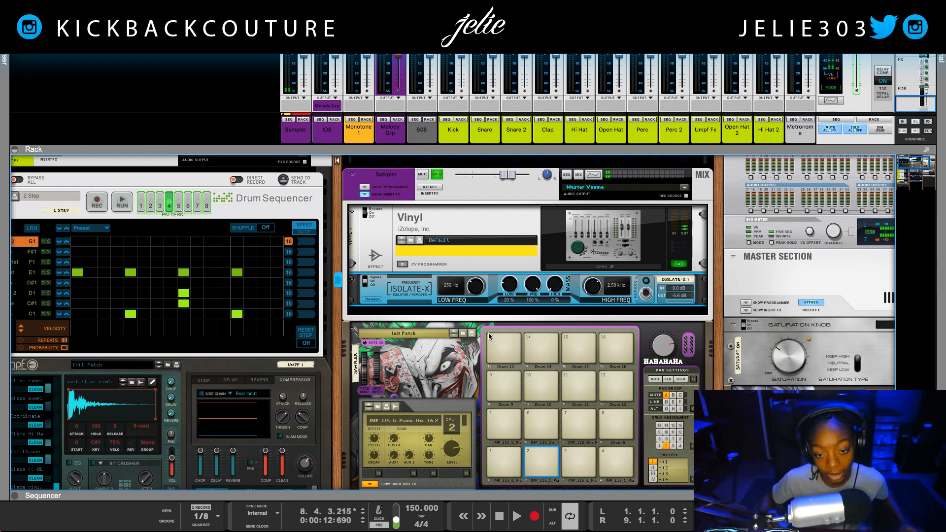
Step: Examine the Drum Room Reverb in the Sampler's Master FX slot
scroll(490, 337, down, 4)
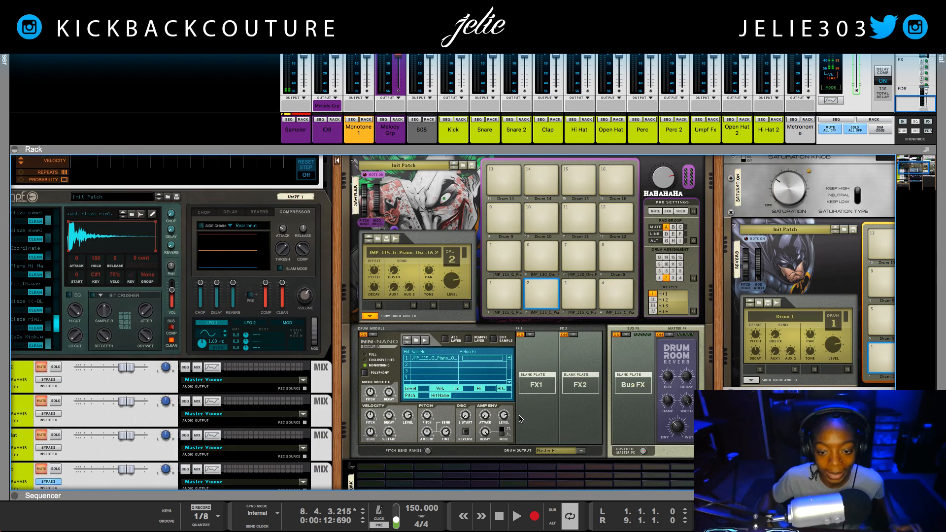
scroll(620, 406, right, 2)
click(636, 344)
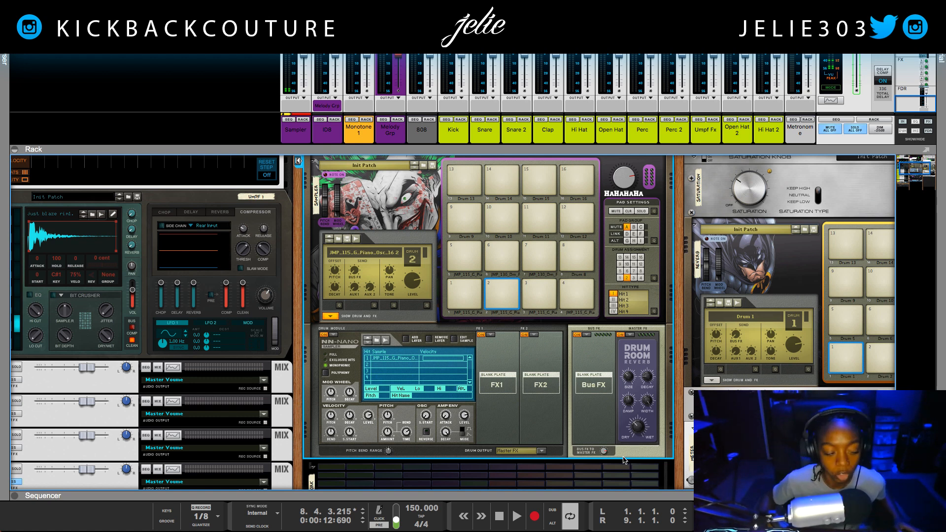
Step: Start playback, check the Sampler's notes in the sequencer and bring the rack back into view above it
key(space)
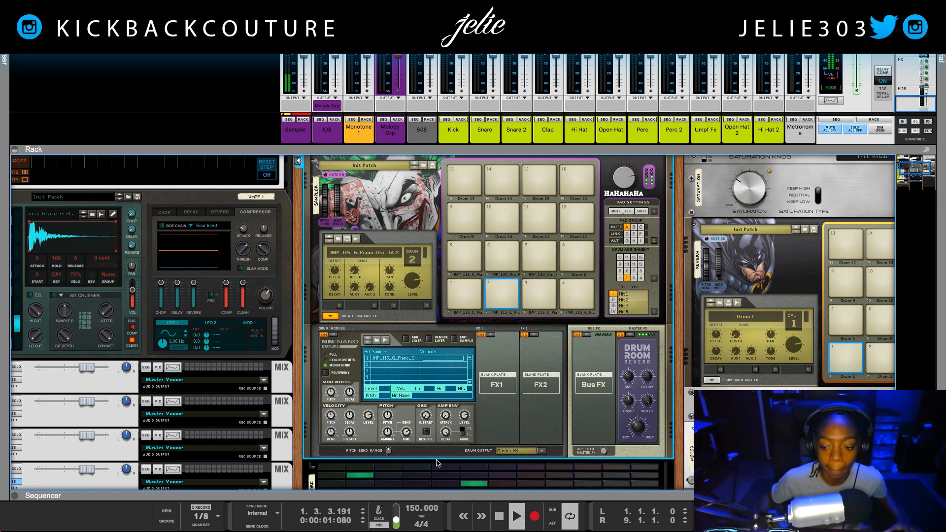
scroll(418, 414, down, 1)
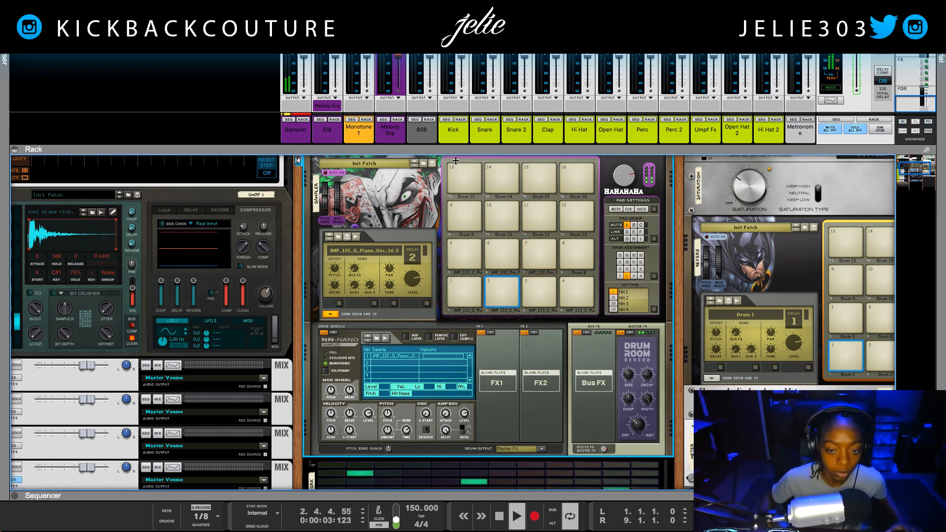
key(F7)
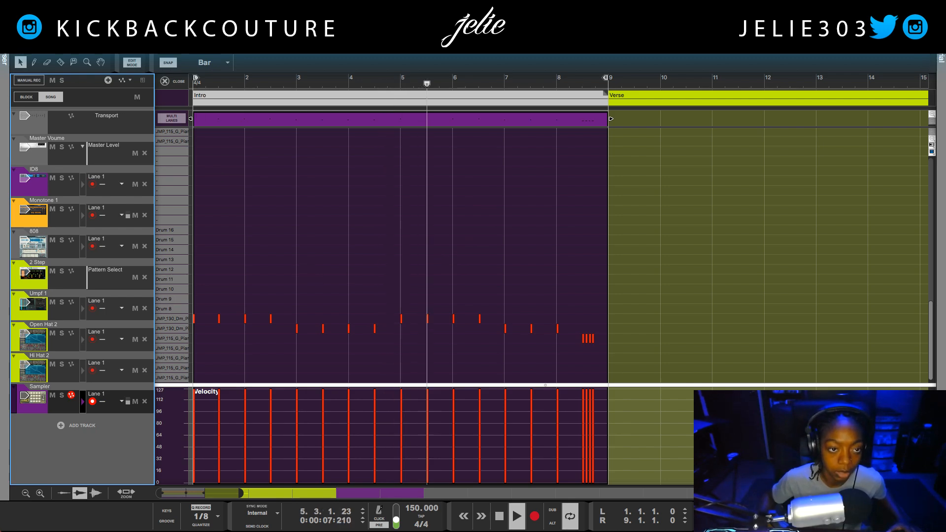
key(F6)
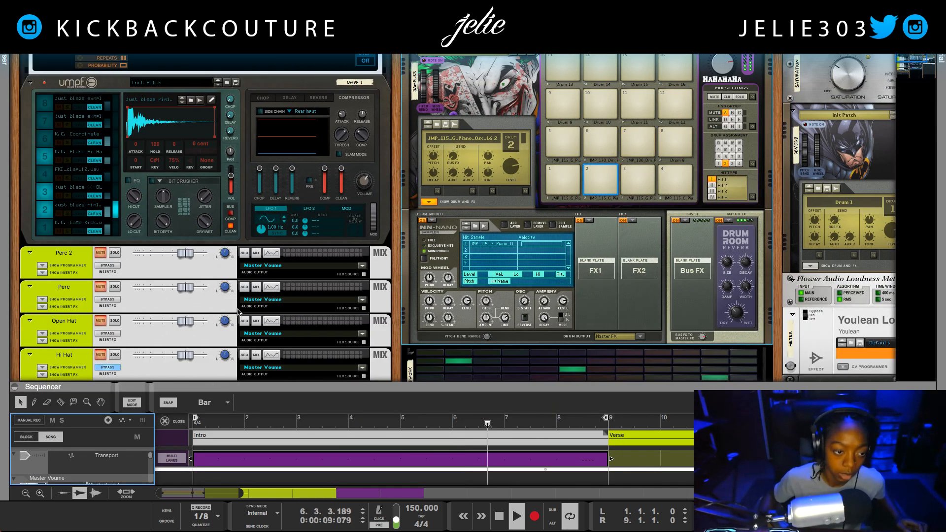
Step: Set the Monotone bass synthesizer's filter decay to 960 ms while the loop plays
scroll(238, 313, down, 6)
scroll(533, 184, up, 8)
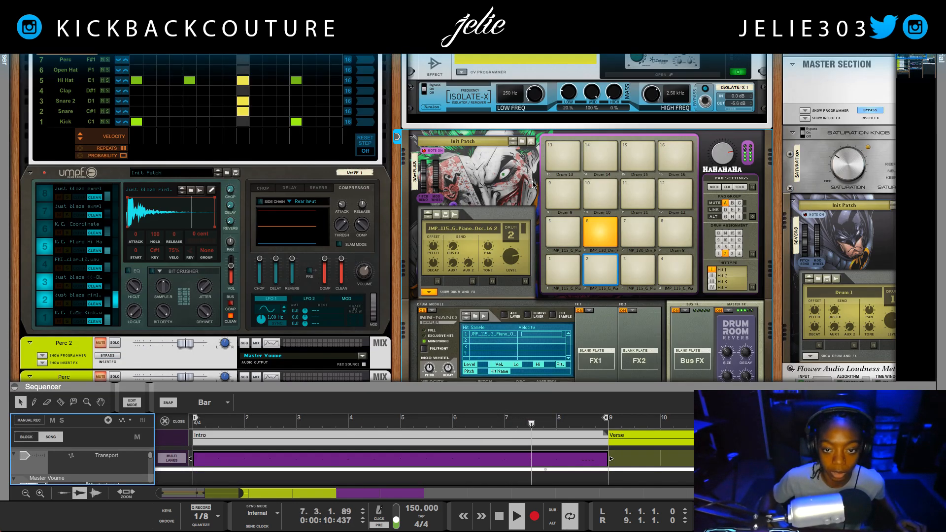
scroll(533, 185, up, 3)
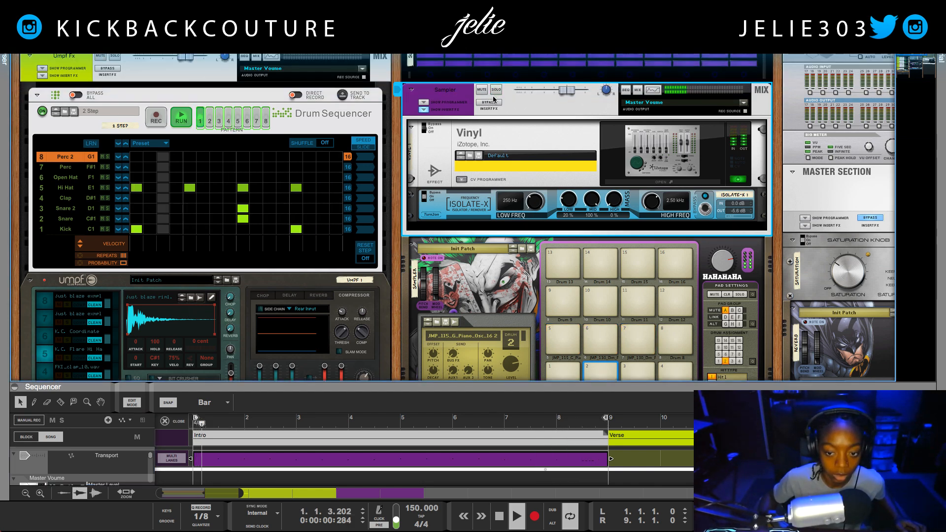
scroll(492, 307, down, 5)
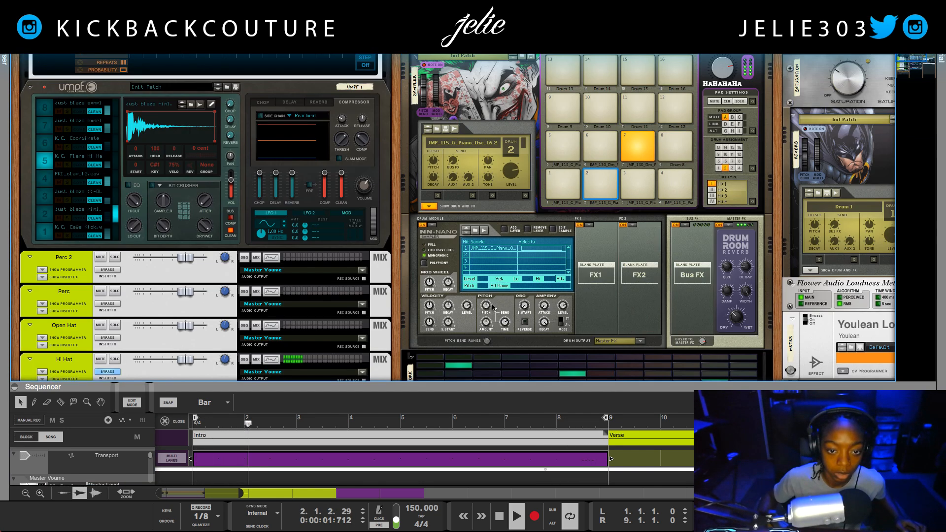
scroll(492, 306, down, 15)
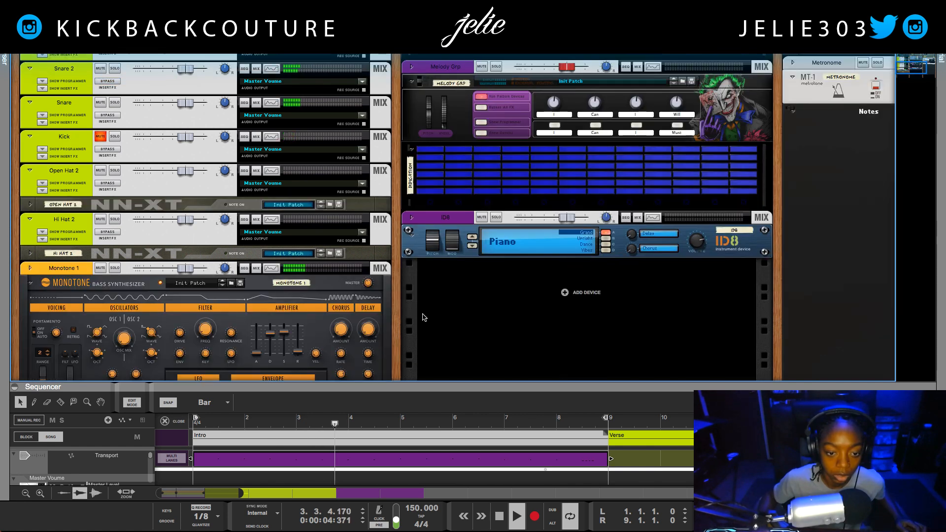
click(367, 285)
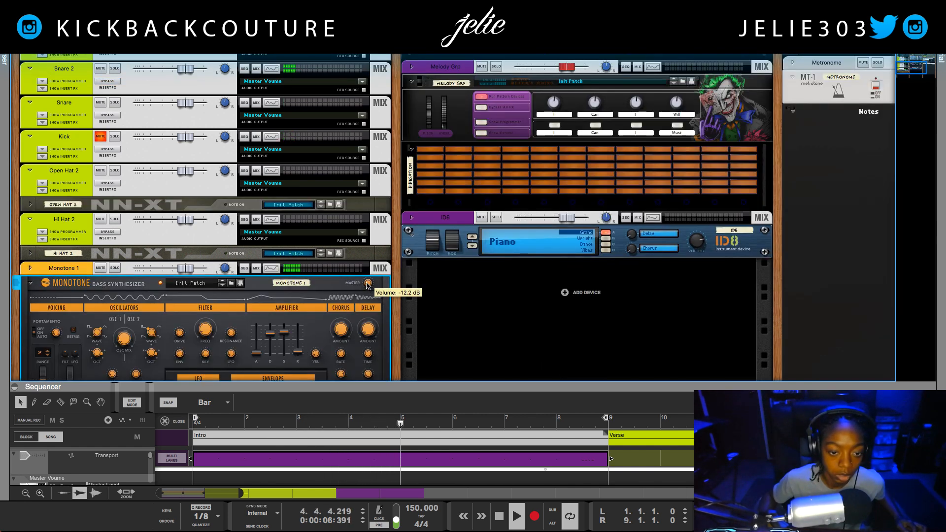
scroll(334, 318, down, 2)
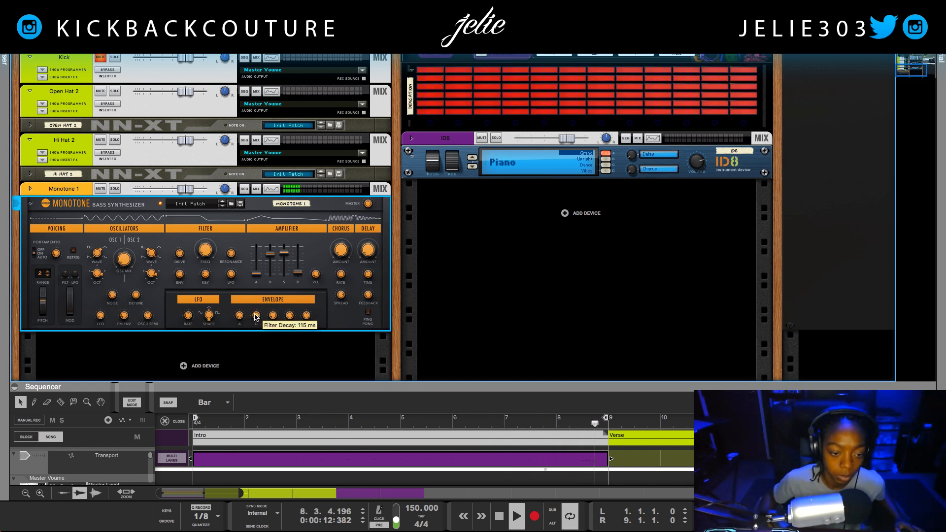
drag(255, 310, 255, 311)
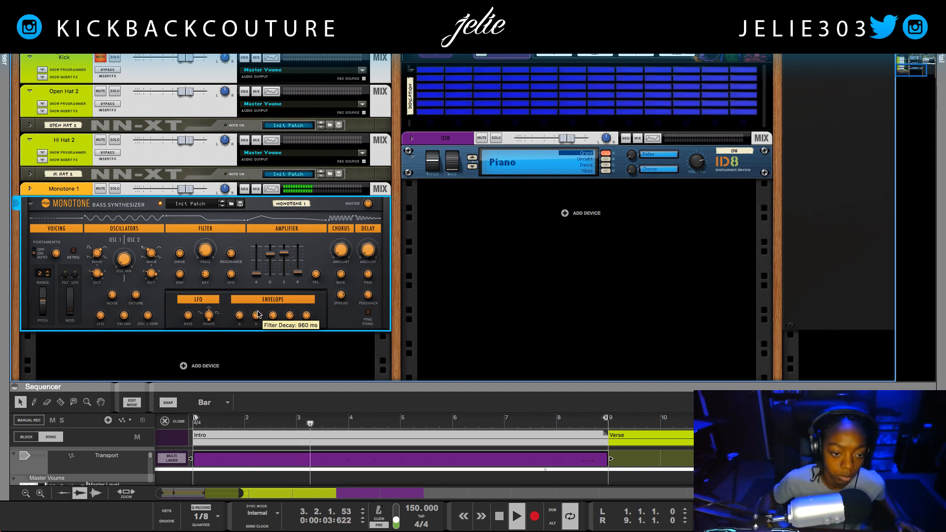
Step: Return to the Sampler channel's insert effects in the rack during playback
drag(395, 293, 412, 505)
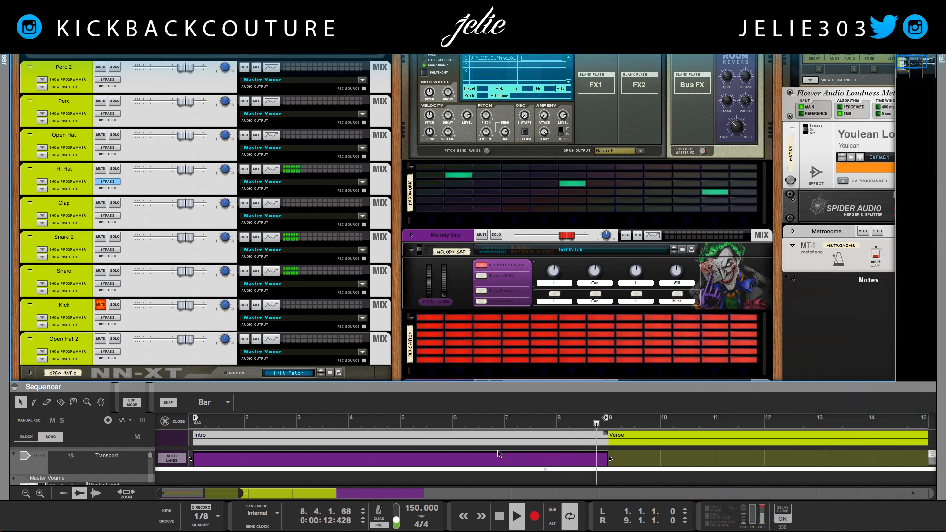
scroll(458, 342, up, 3)
scroll(459, 342, up, 6)
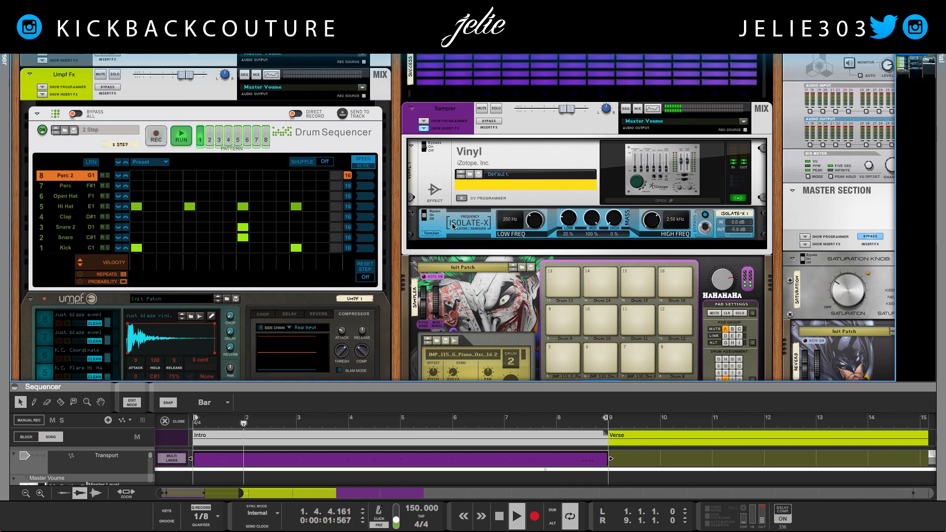
scroll(398, 217, down, 1)
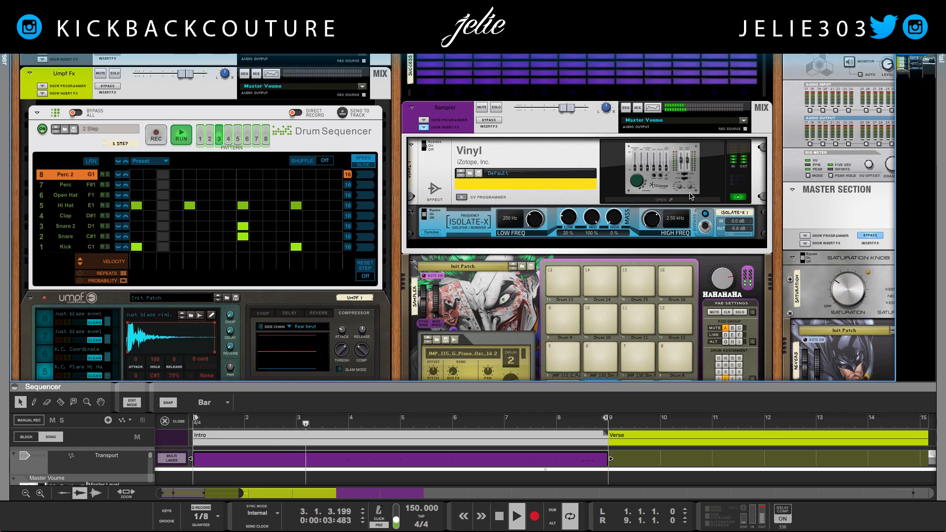